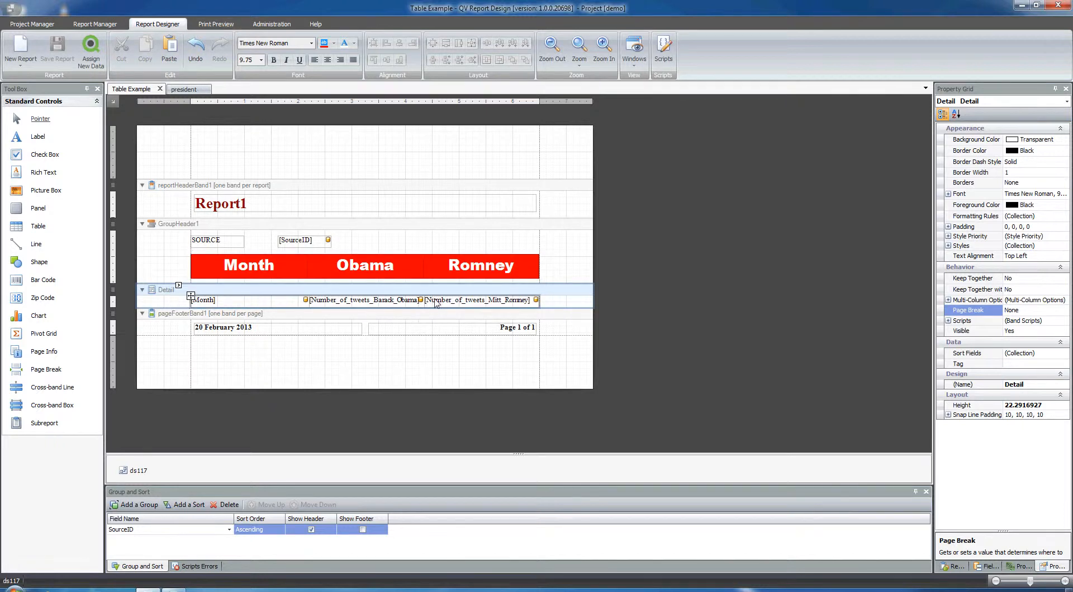
# Preview the president report and examine its page, source and report totals through to the last page.
pyautogui.click(184, 89)
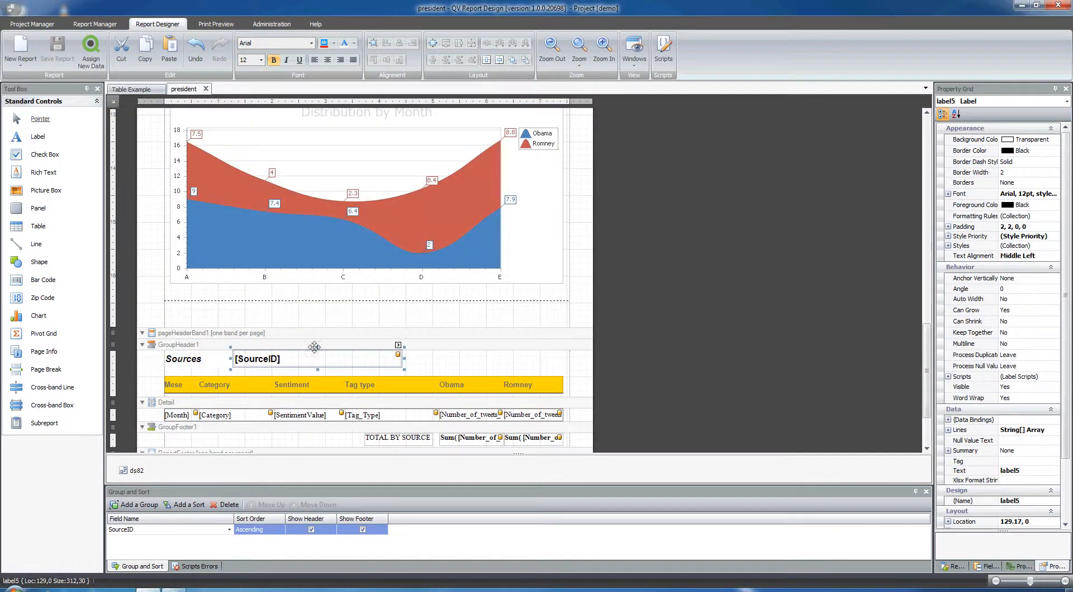
pyautogui.click(213, 24)
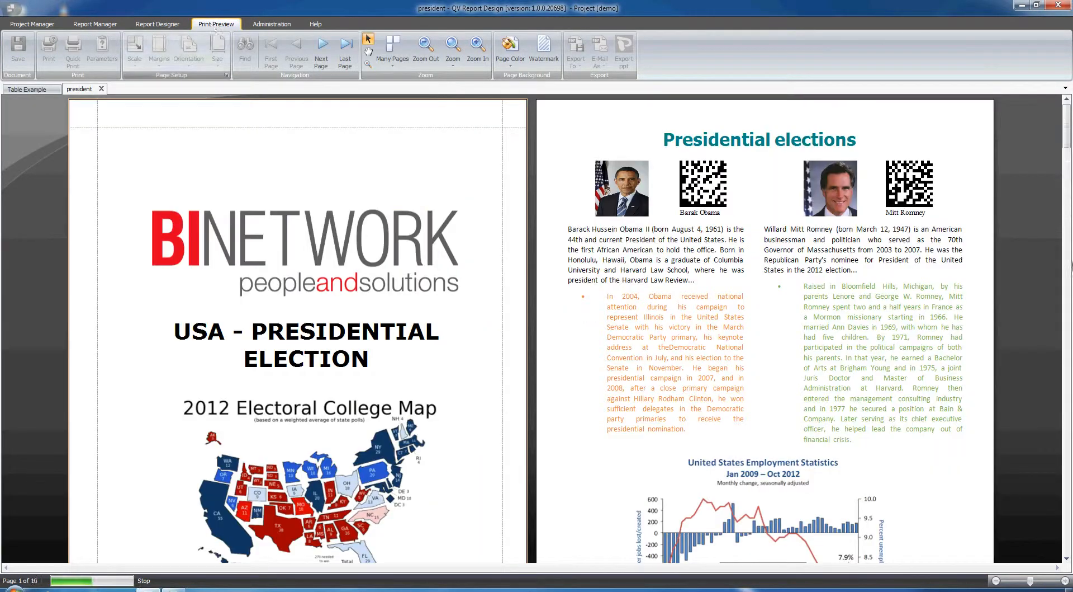
pyautogui.moveTo(1069, 126); pyautogui.dragTo(1069, 248)
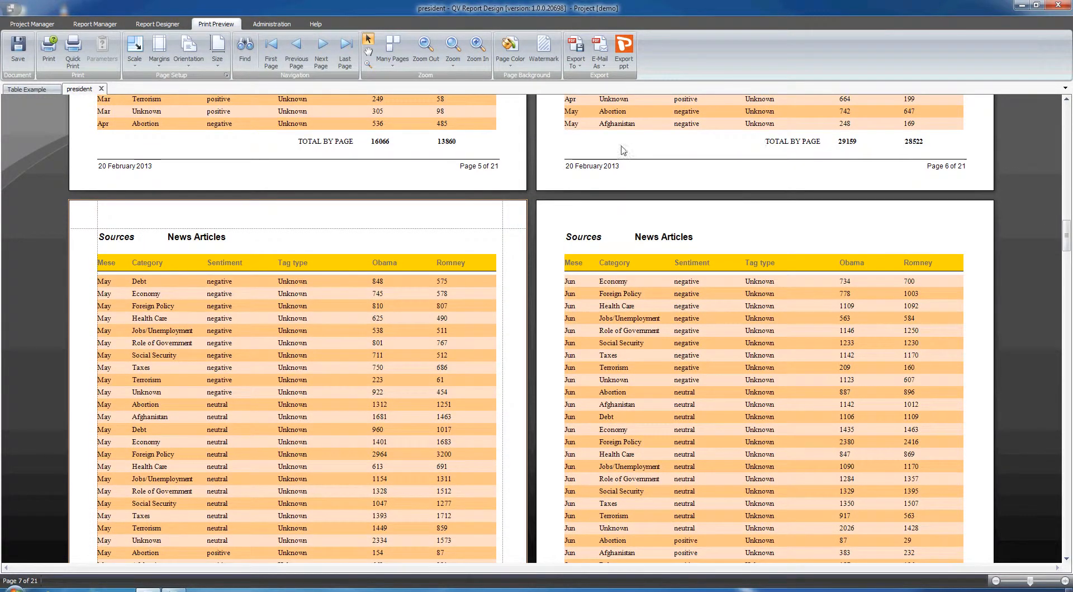
pyautogui.moveTo(1068, 236); pyautogui.dragTo(1069, 317)
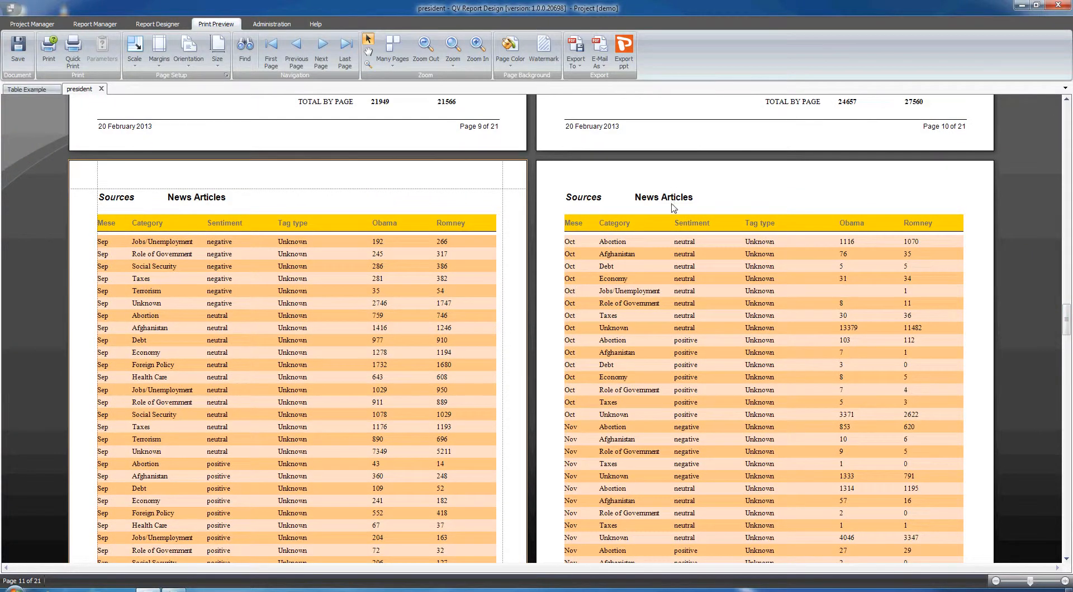
pyautogui.moveTo(1070, 316); pyautogui.dragTo(1069, 333)
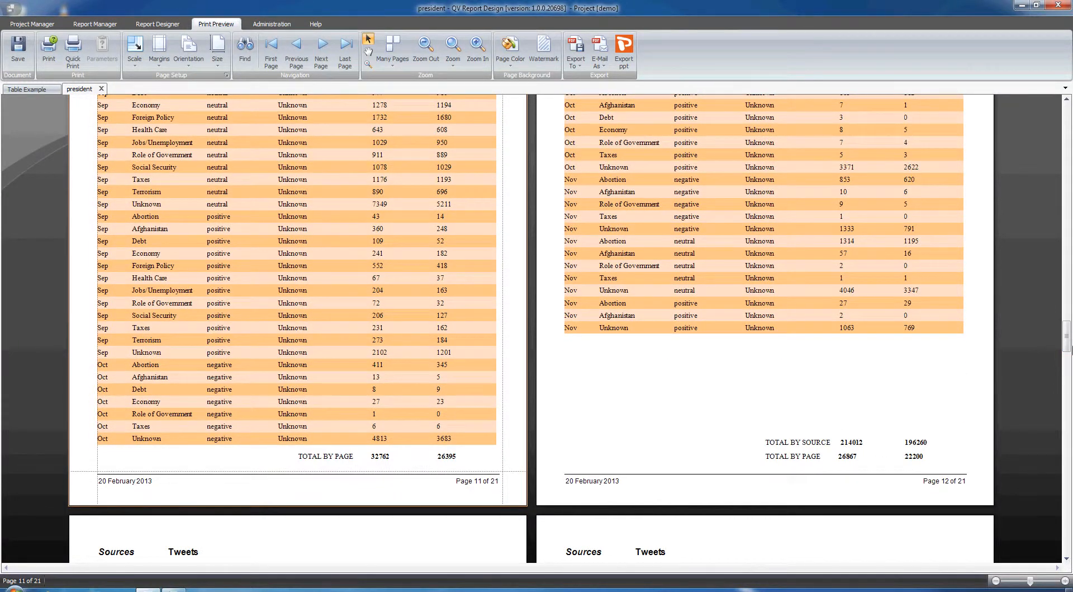
pyautogui.moveTo(1070, 341); pyautogui.dragTo(1068, 538)
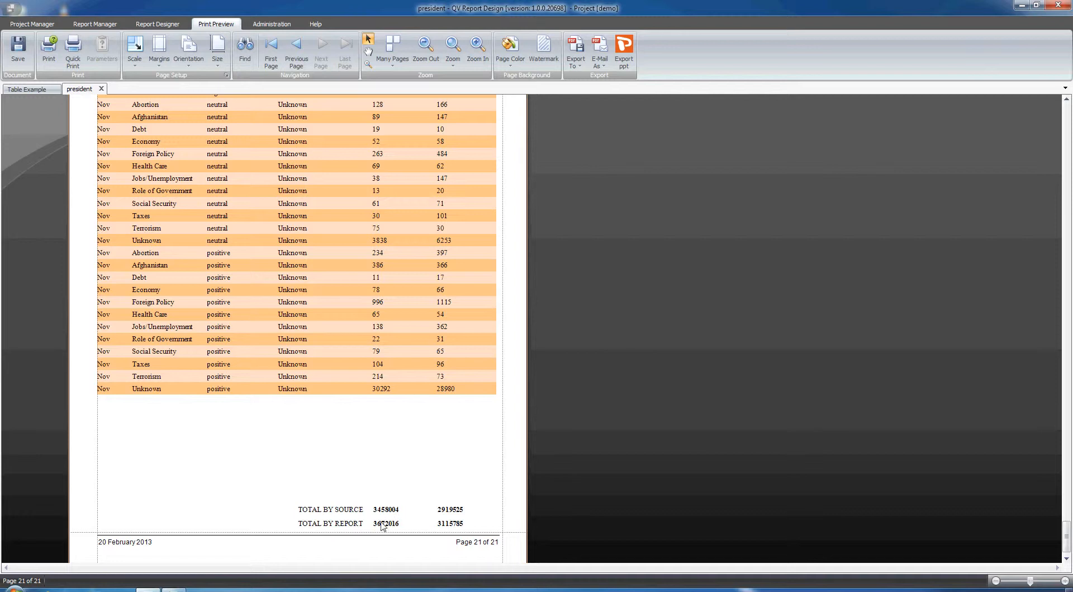
# Return to the president report's design and inspect the source, report and page total labels in its footer bands.
pyautogui.click(157, 24)
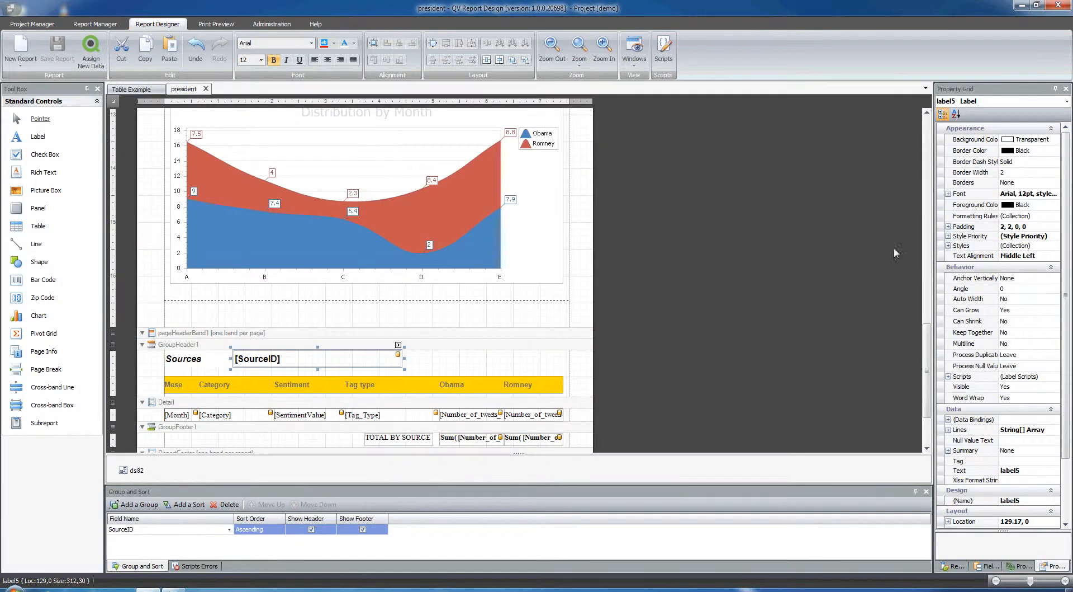
pyautogui.scroll(-3, 727, 391)
pyautogui.click(385, 350)
pyautogui.click(394, 374)
pyautogui.click(398, 398)
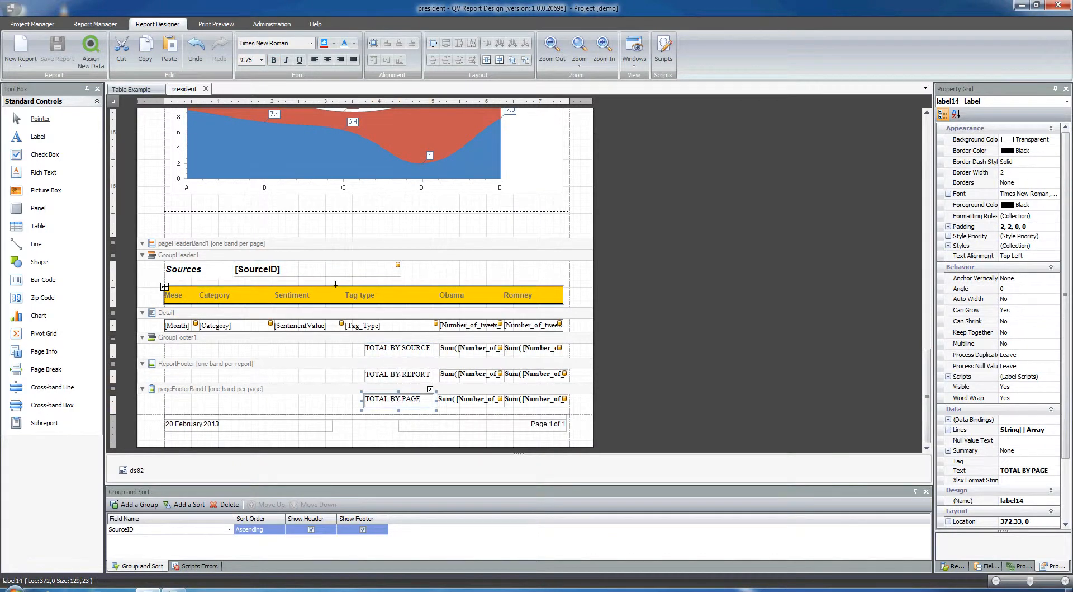
pyautogui.click(378, 349)
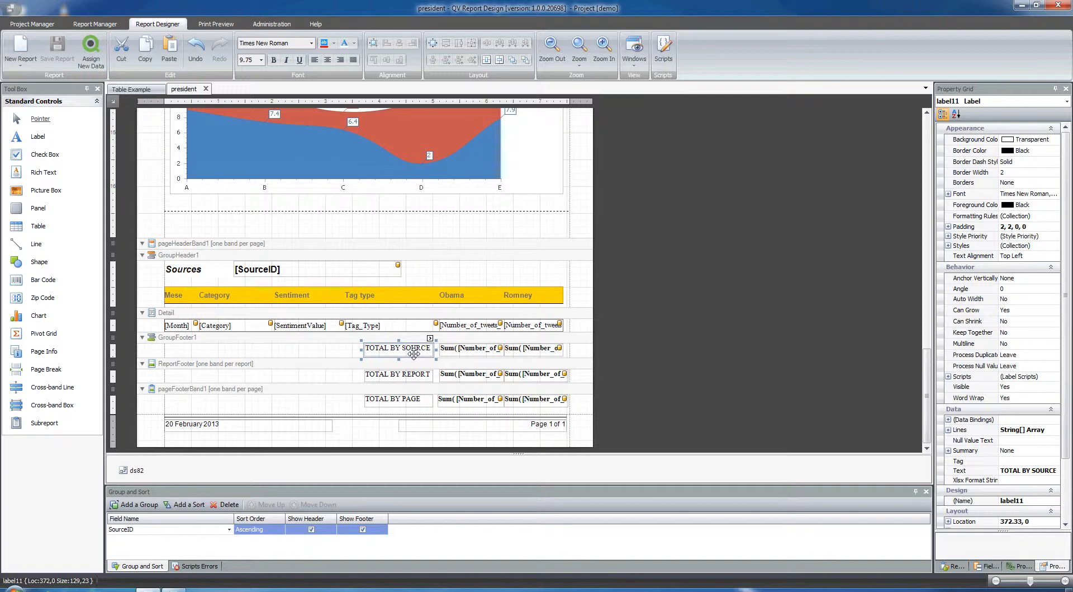
pyautogui.click(404, 374)
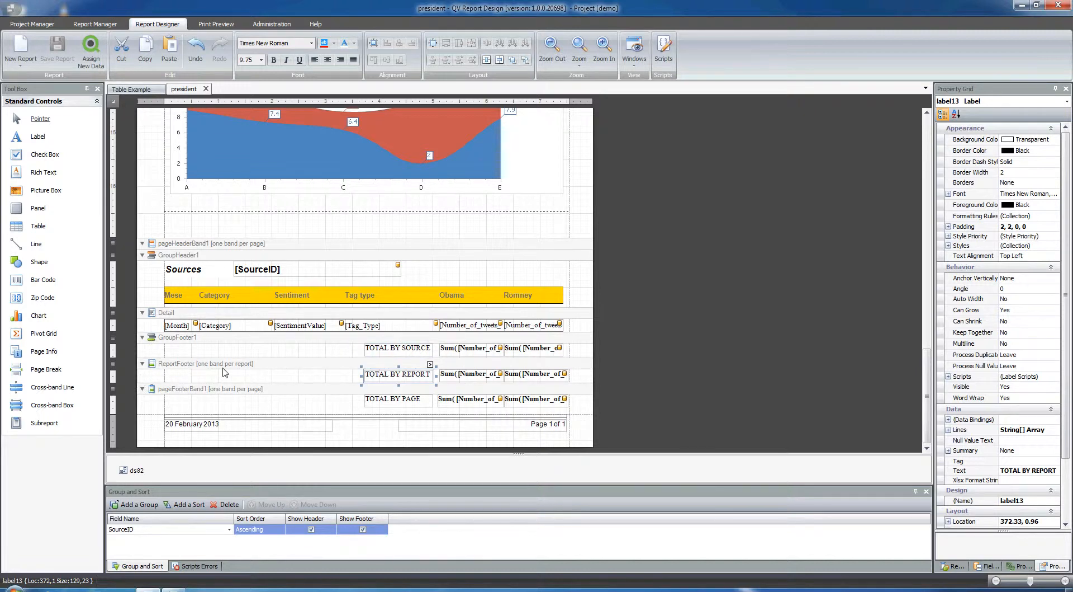
pyautogui.click(394, 400)
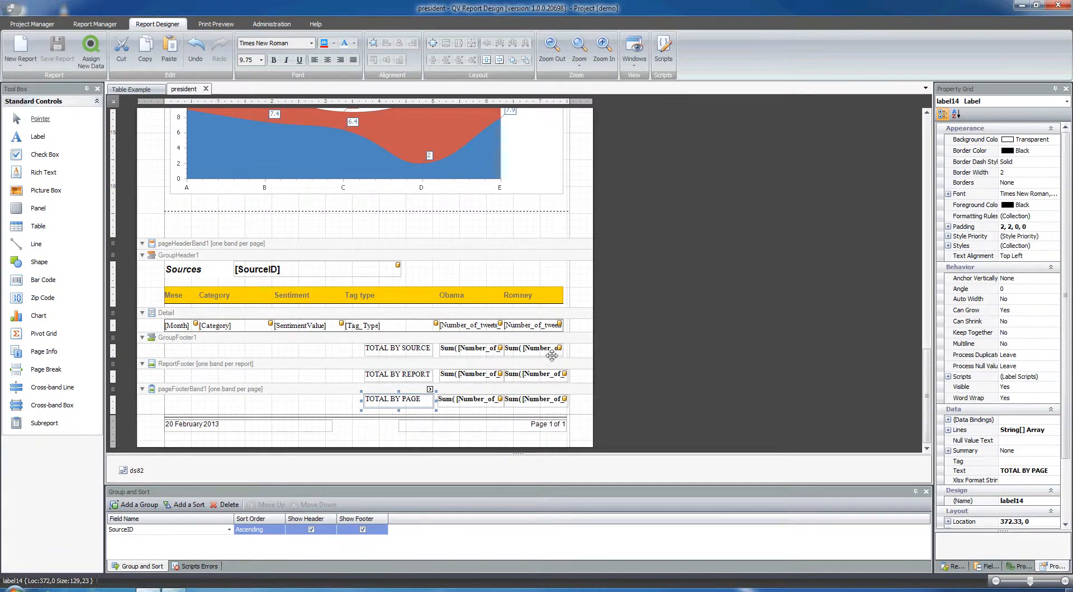
# Insert a group footer band and a report footer band into the Table Example report.
pyautogui.click(130, 89)
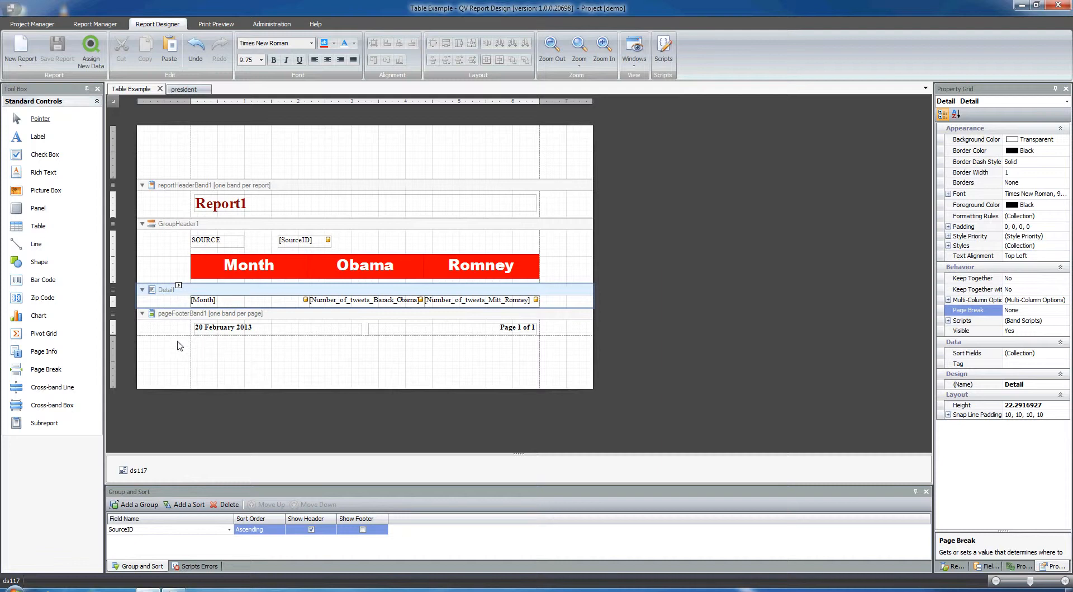
pyautogui.rightClick(155, 146)
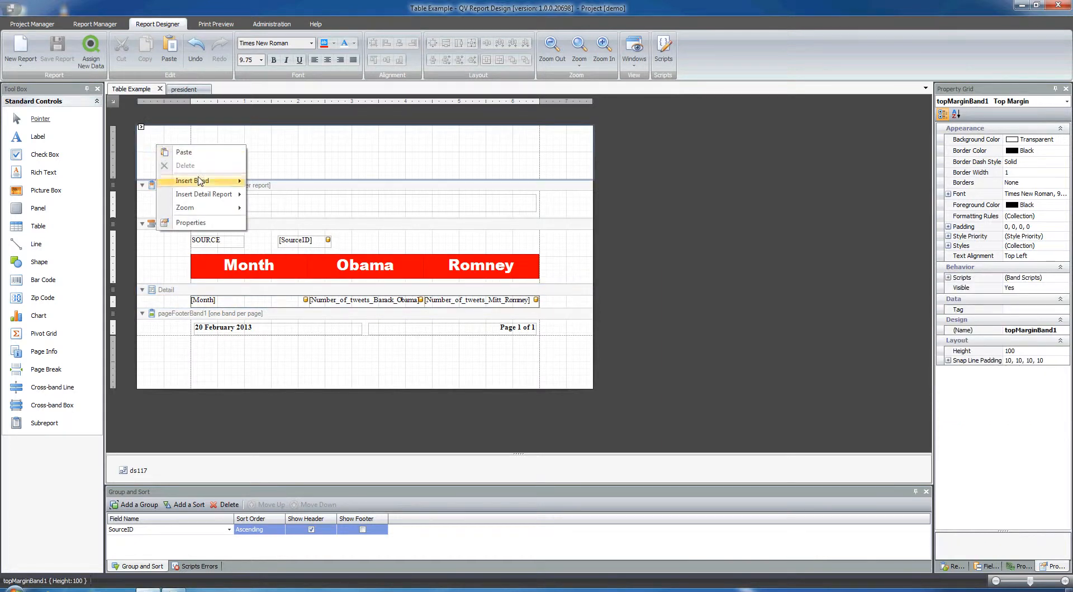
pyautogui.moveTo(199, 181)
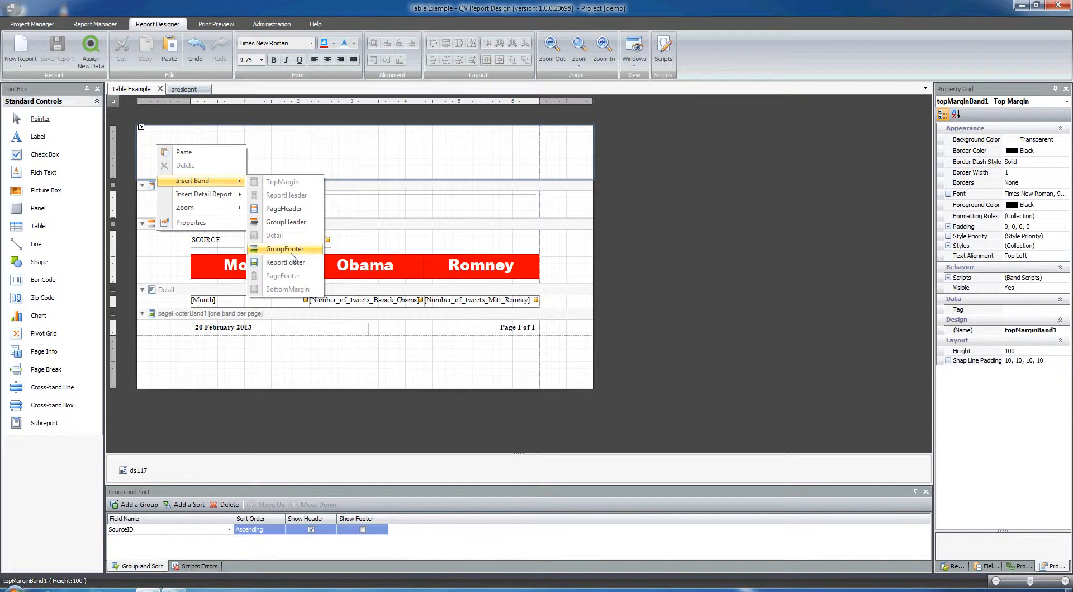
pyautogui.click(292, 258)
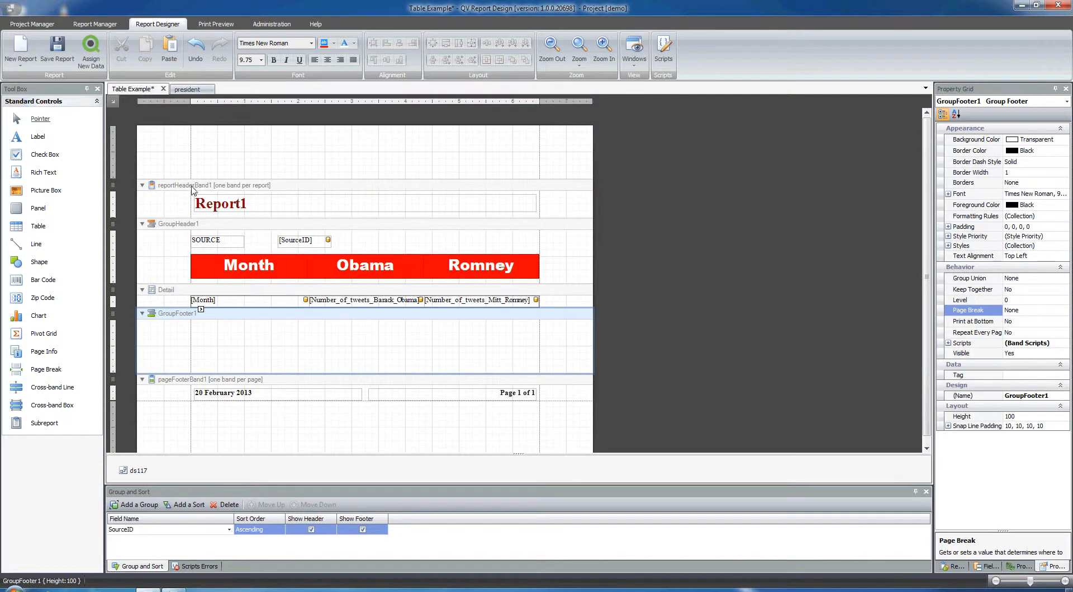
pyautogui.rightClick(188, 150)
pyautogui.moveTo(235, 186)
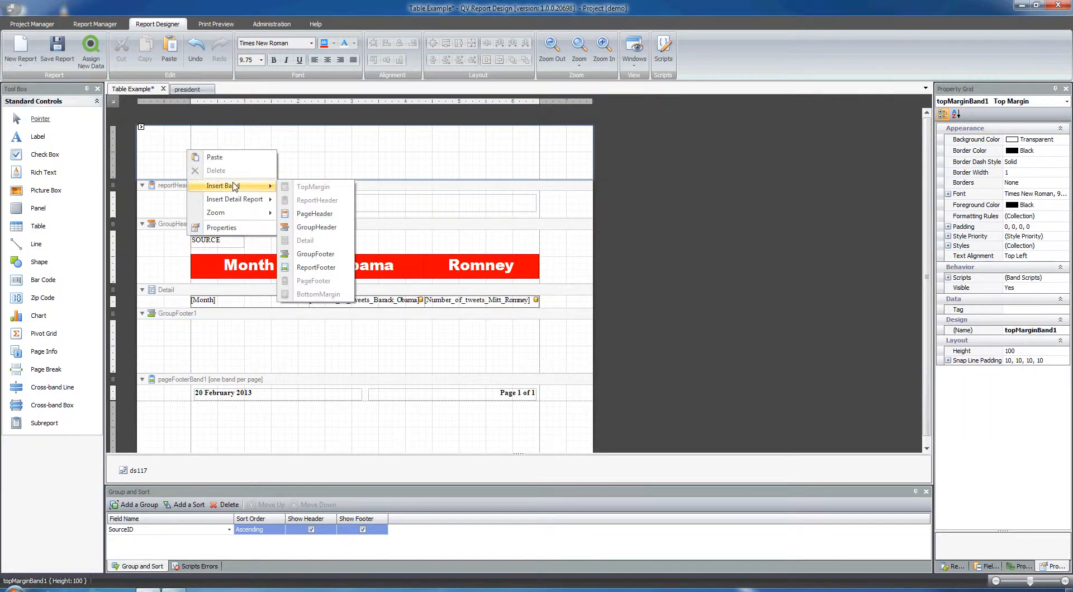
pyautogui.click(314, 267)
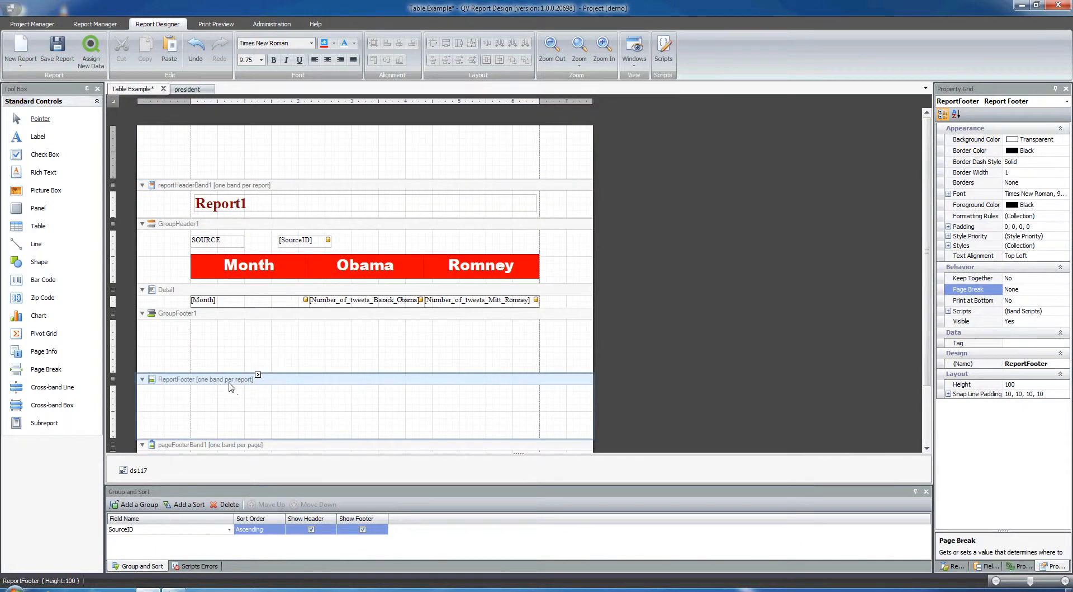
# Copy the Detail band's table into the group footer band, aligned with the original at the margin.
pyautogui.click(206, 346)
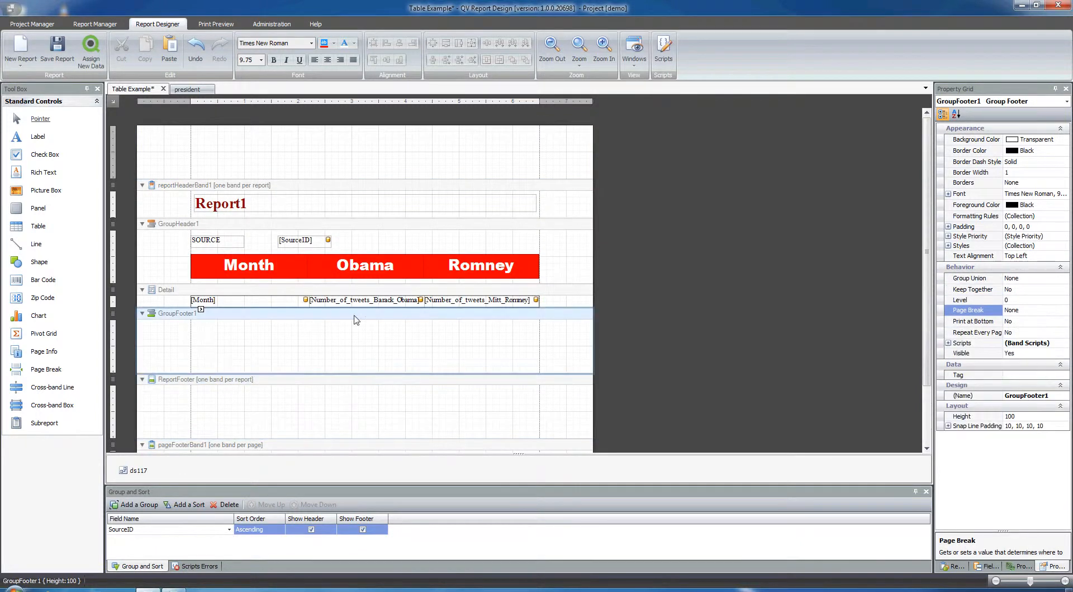
pyautogui.click(391, 301)
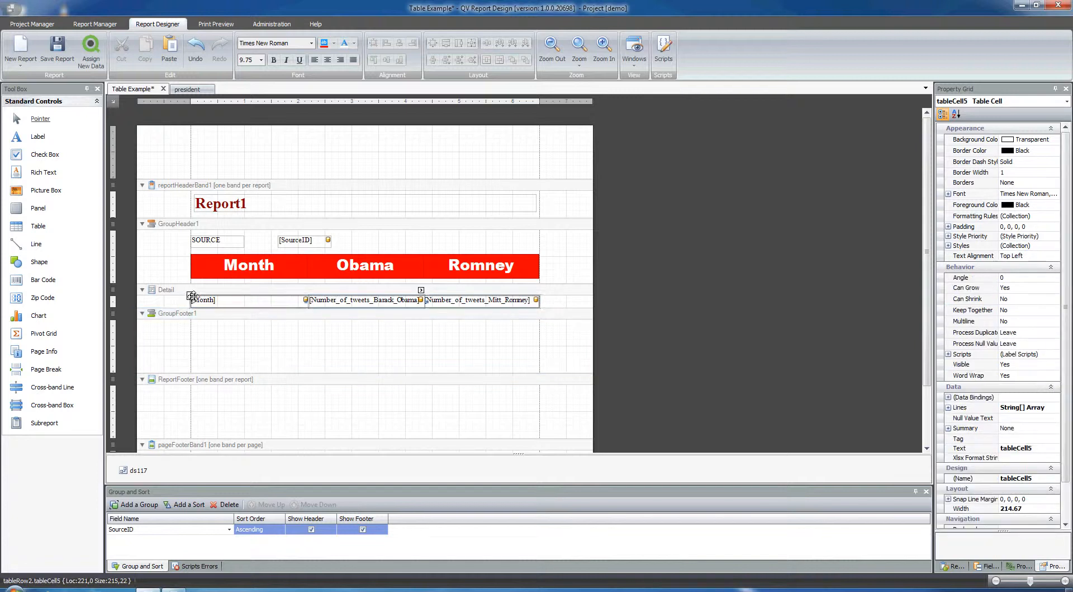
pyautogui.click(191, 294)
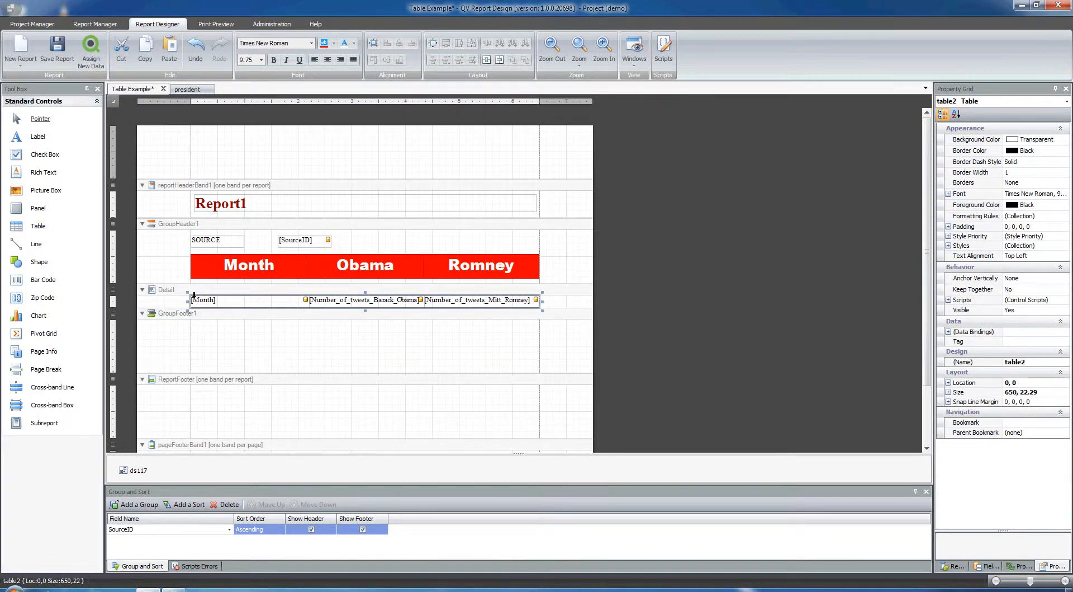
pyautogui.click(193, 296)
pyautogui.moveTo(192, 296); pyautogui.dragTo(191, 332)
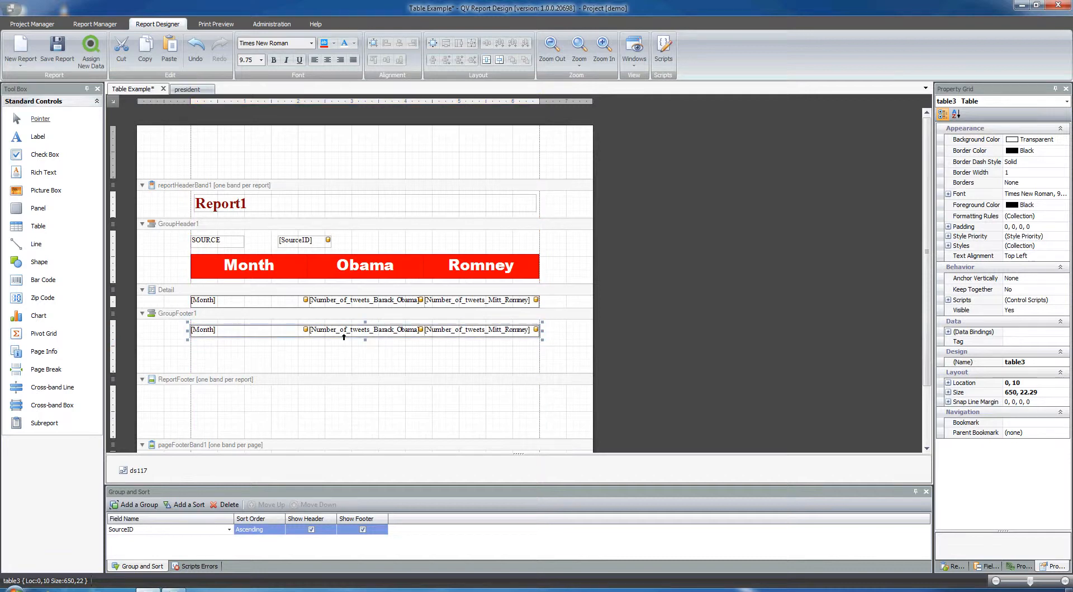
pyautogui.click(329, 369)
# Remove the Month data binding from the group footer table's first cell and set its text to "Total by Source".
pyautogui.click(283, 333)
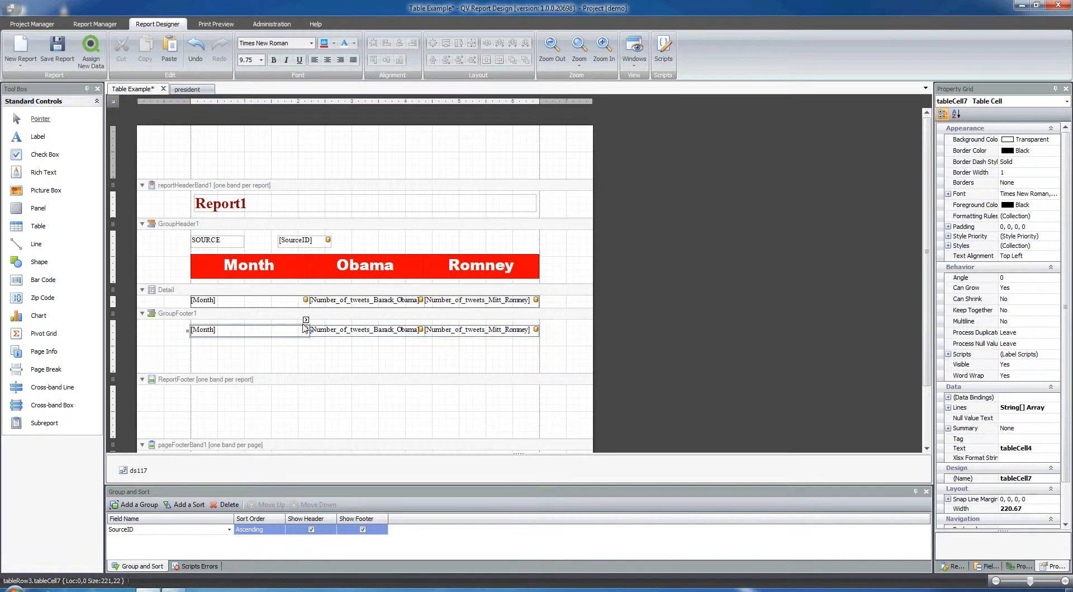
pyautogui.click(306, 320)
pyautogui.click(400, 367)
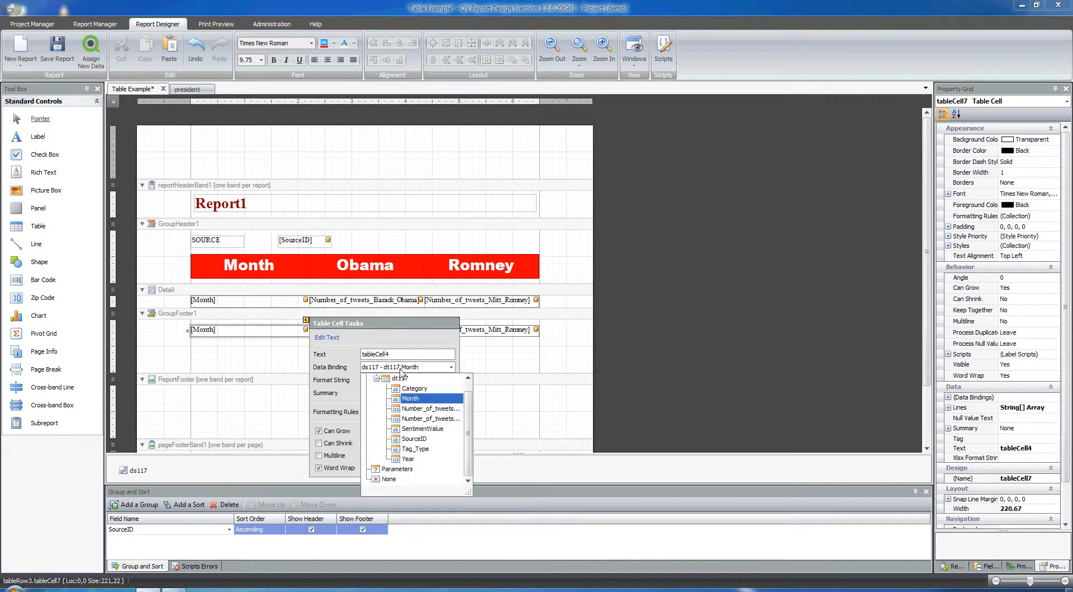
pyautogui.click(389, 479)
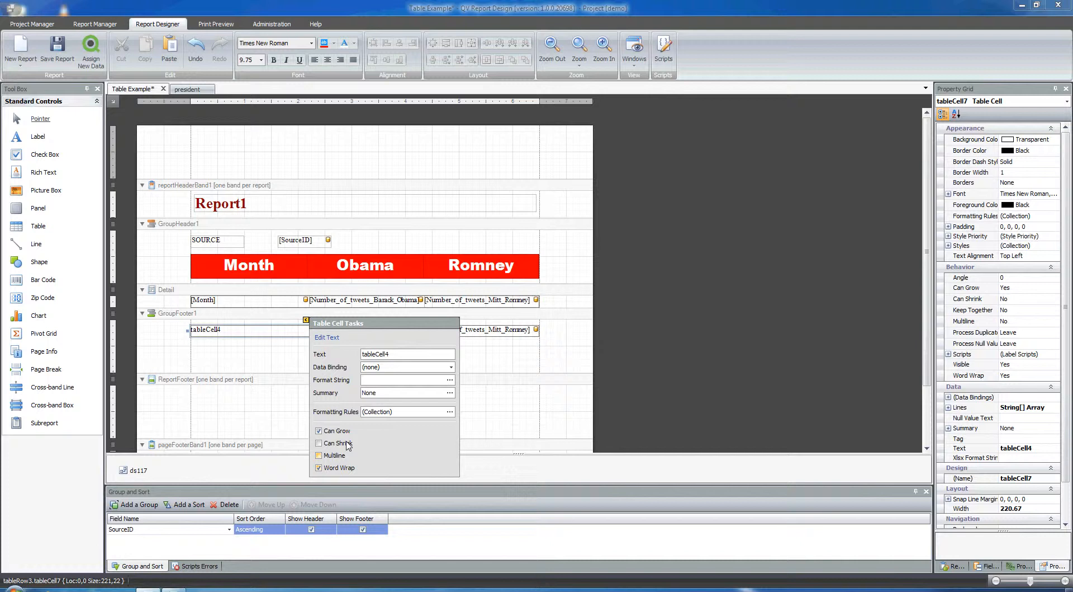
pyautogui.click(253, 335)
pyautogui.doubleClick(252, 335)
pyautogui.write('Total by Source')
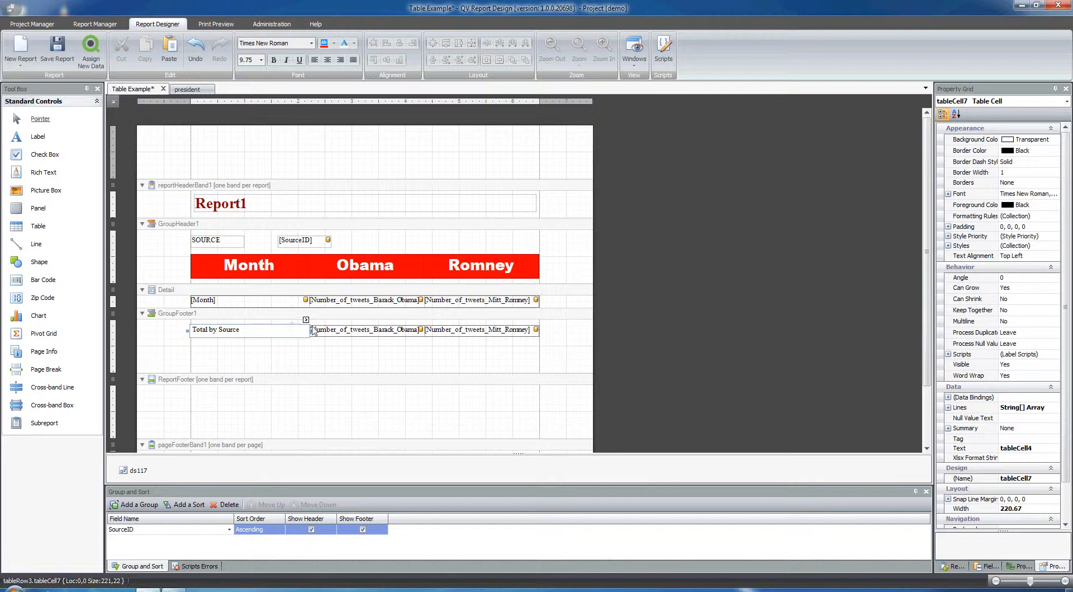
# Set the group footer's Number_of_tweets_Barack_Obama cell to a Sum summary running per Group.
pyautogui.click(343, 333)
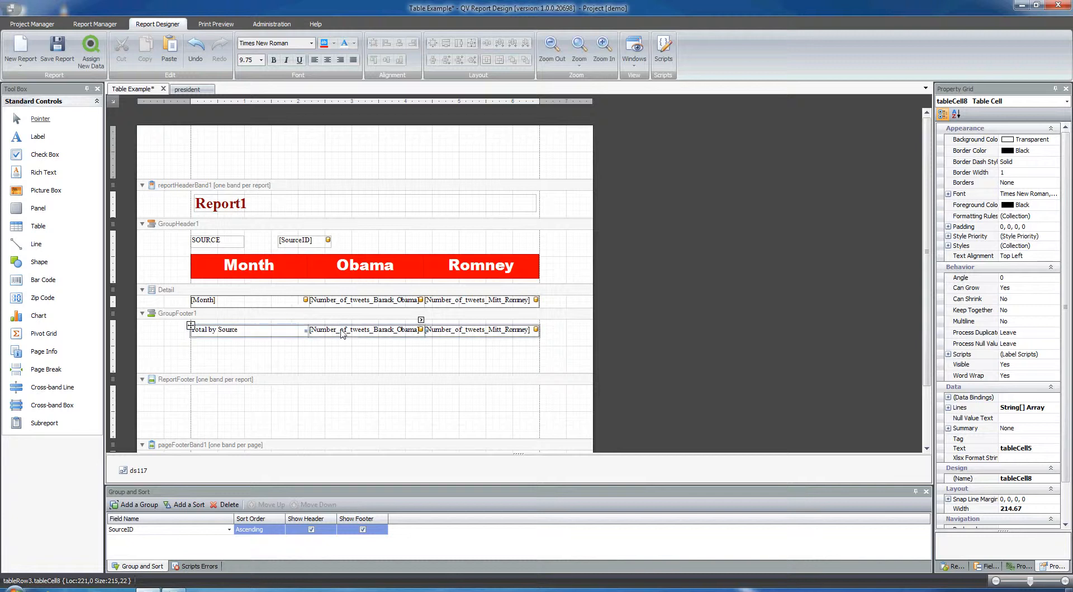
pyautogui.click(421, 319)
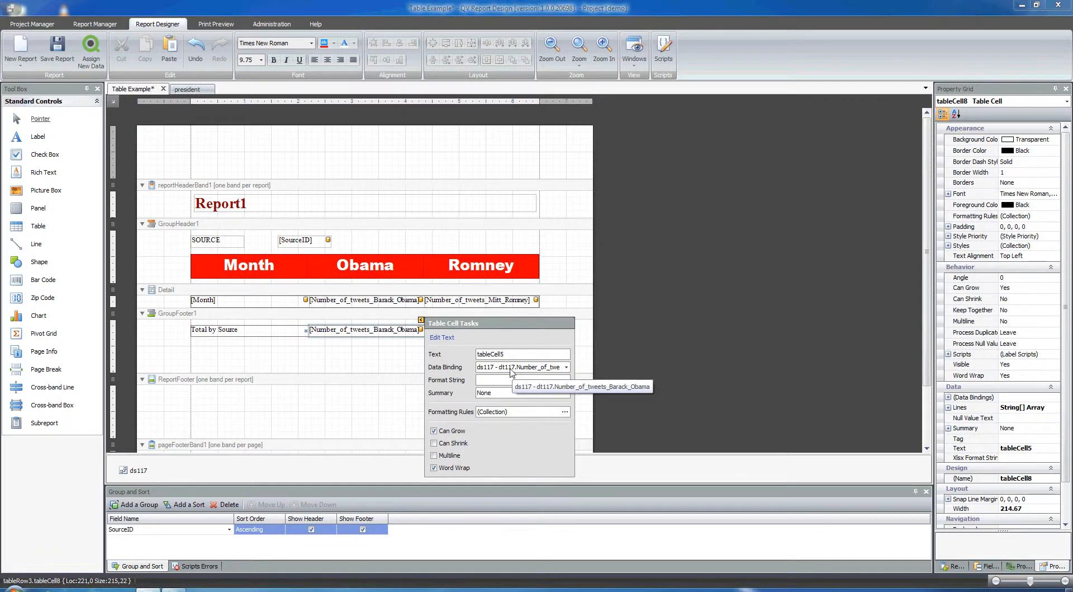
pyautogui.click(497, 393)
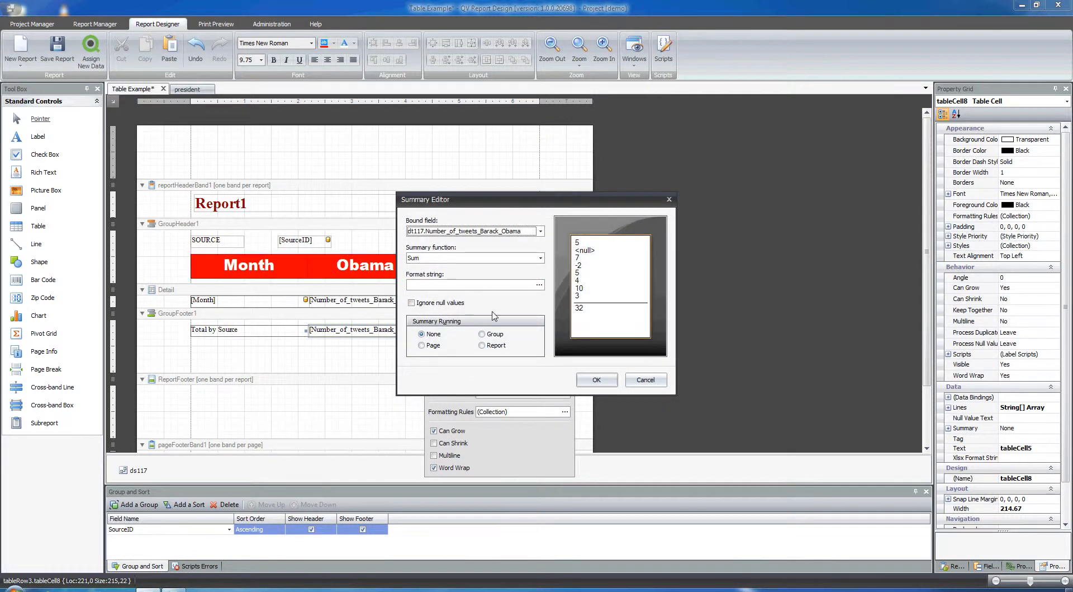
pyautogui.click(483, 335)
pyautogui.click(483, 334)
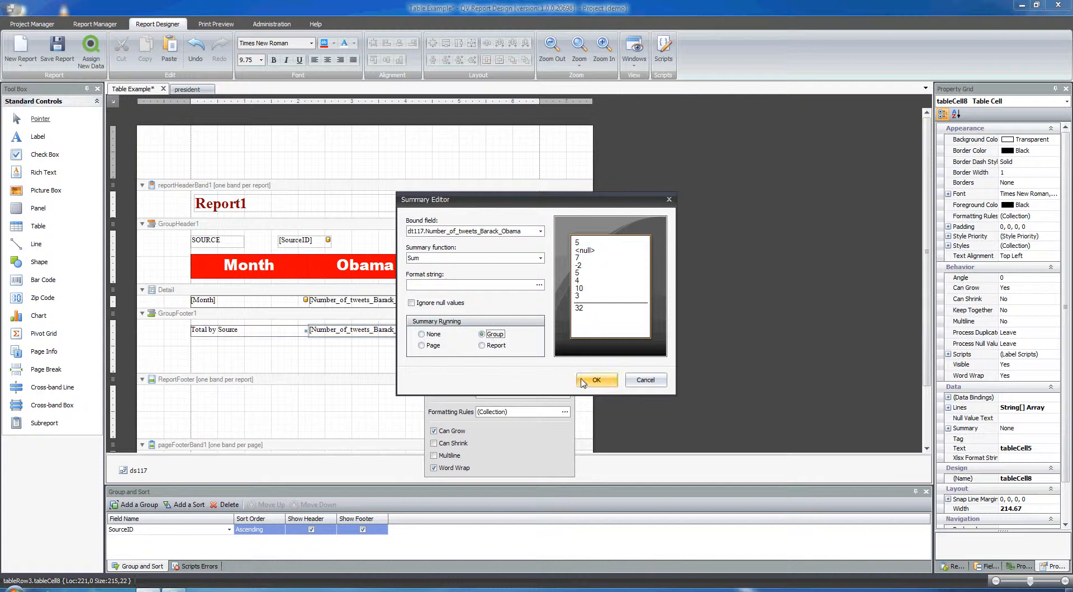
pyautogui.click(597, 380)
pyautogui.click(376, 386)
# Set the group footer's Number_of_tweets_Mitt_Romney cell to a Sum summary running per Group.
pyautogui.click(446, 333)
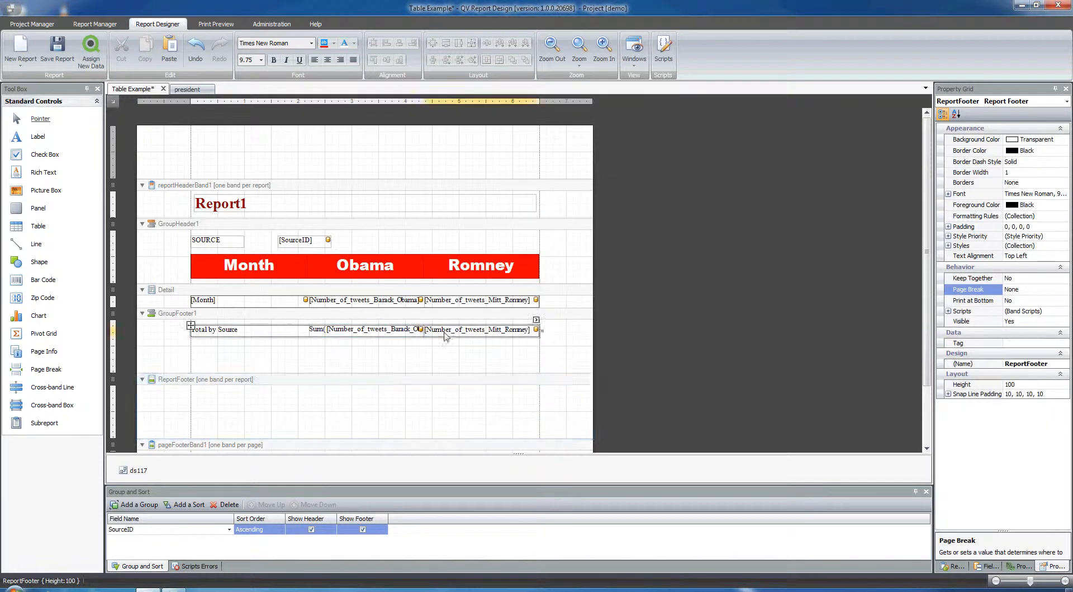
pyautogui.click(540, 320)
pyautogui.click(534, 330)
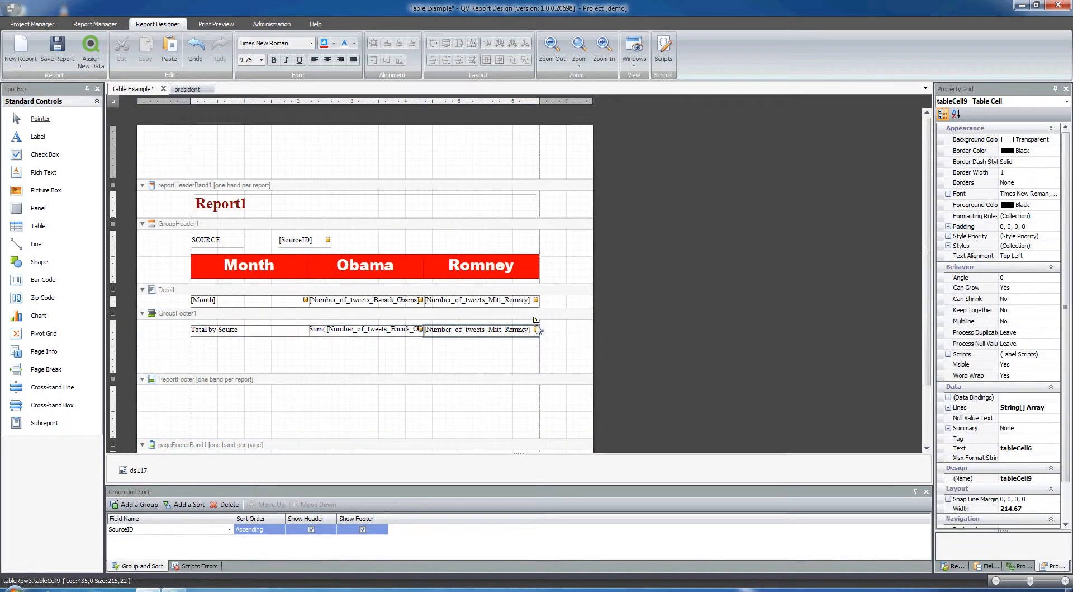
pyautogui.click(536, 320)
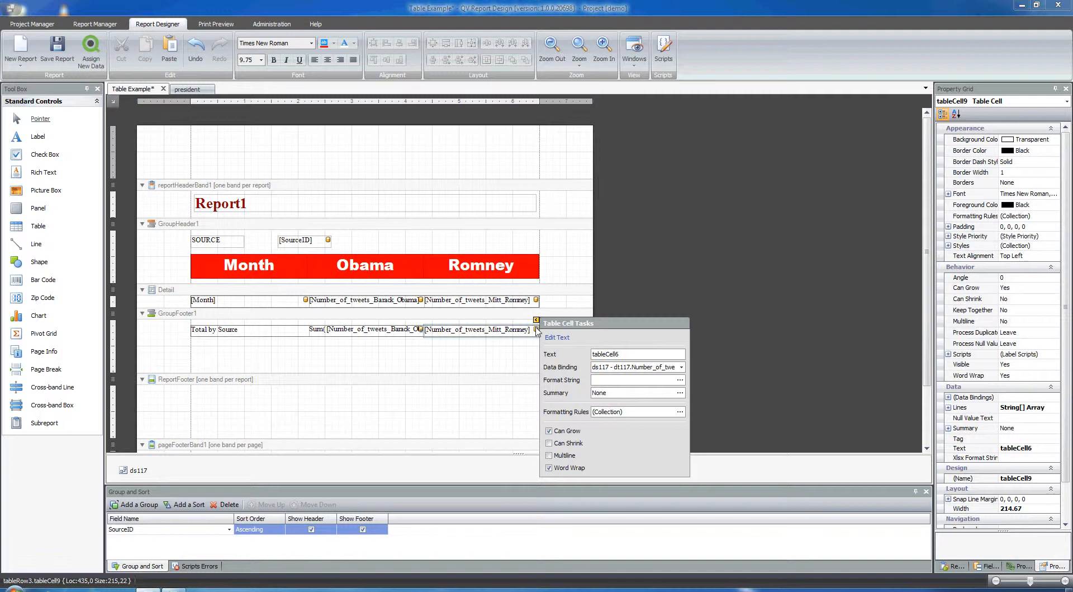
pyautogui.click(600, 393)
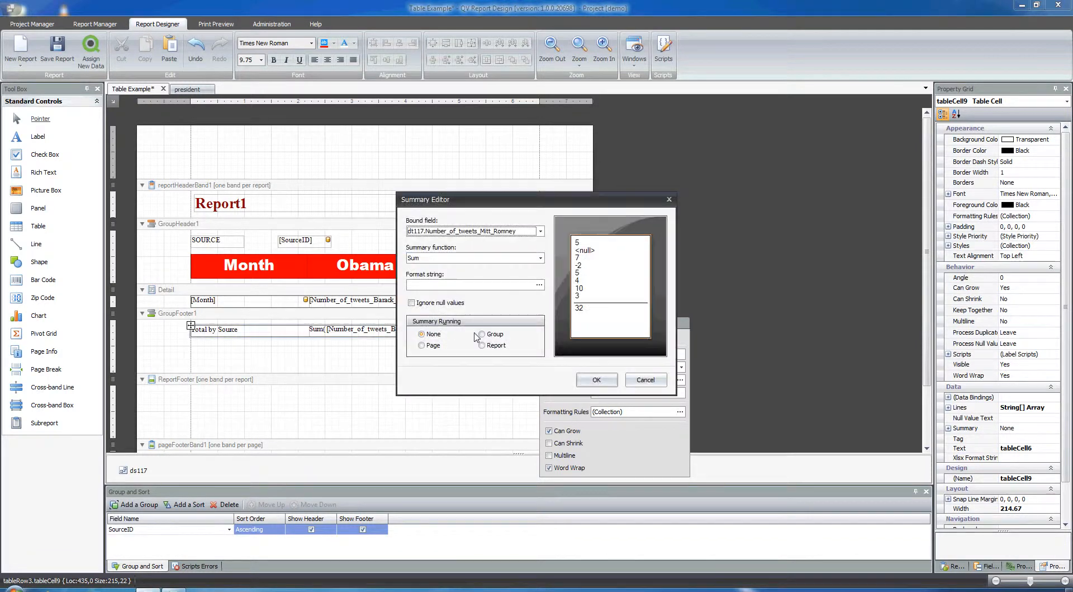
pyautogui.click(482, 334)
pyautogui.click(587, 382)
# Shrink the group footer band to a height of about 37.5 so it fits its table row.
pyautogui.click(477, 367)
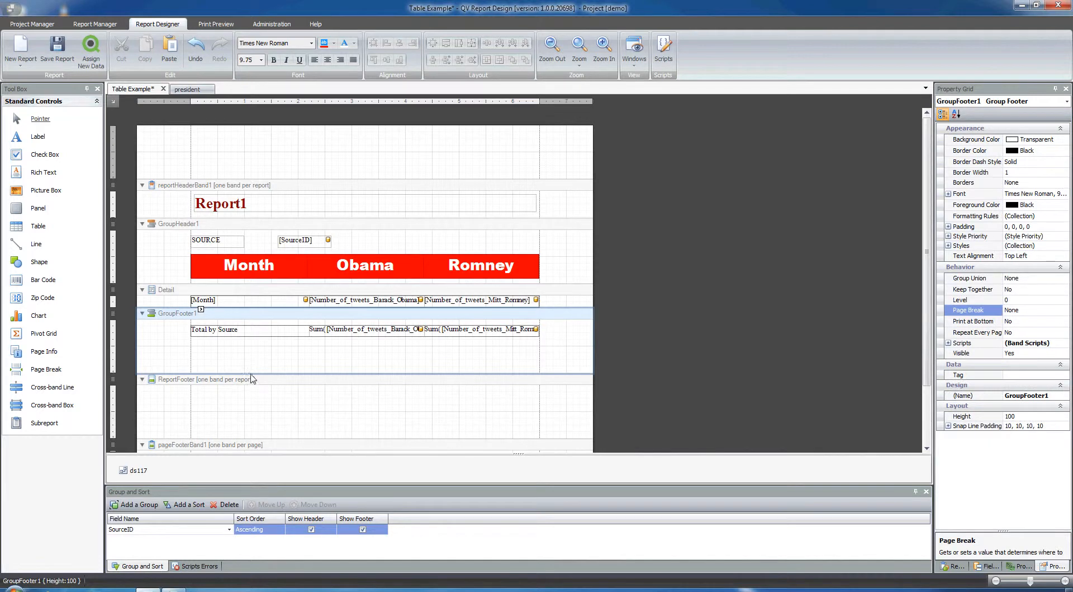
pyautogui.moveTo(252, 372); pyautogui.dragTo(248, 339)
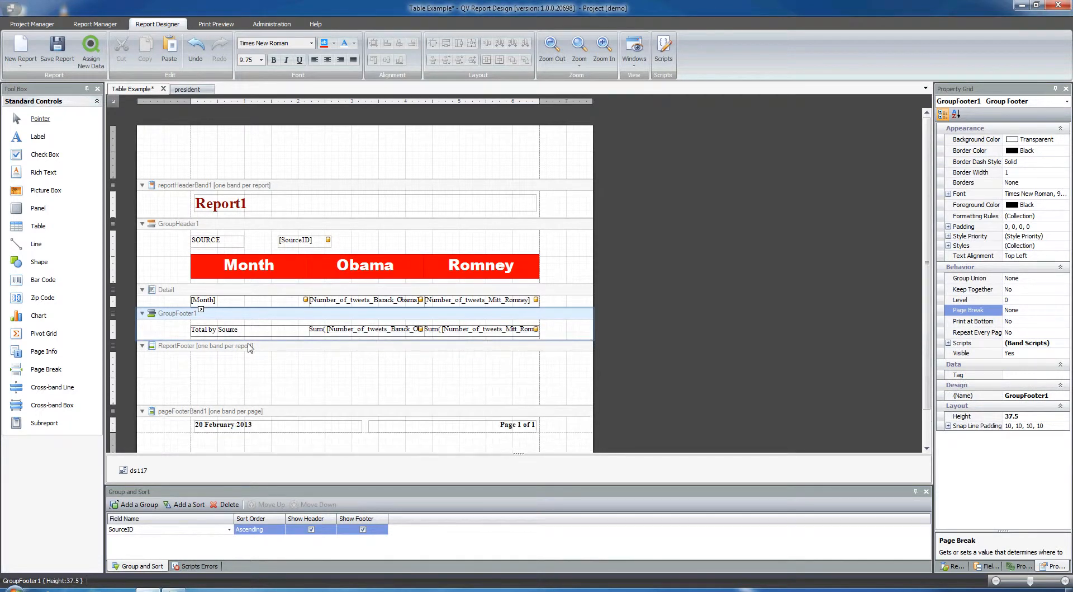
# Preview the report and check the Total by Source rows through to the last page, returning to the design view.
pyautogui.click(215, 23)
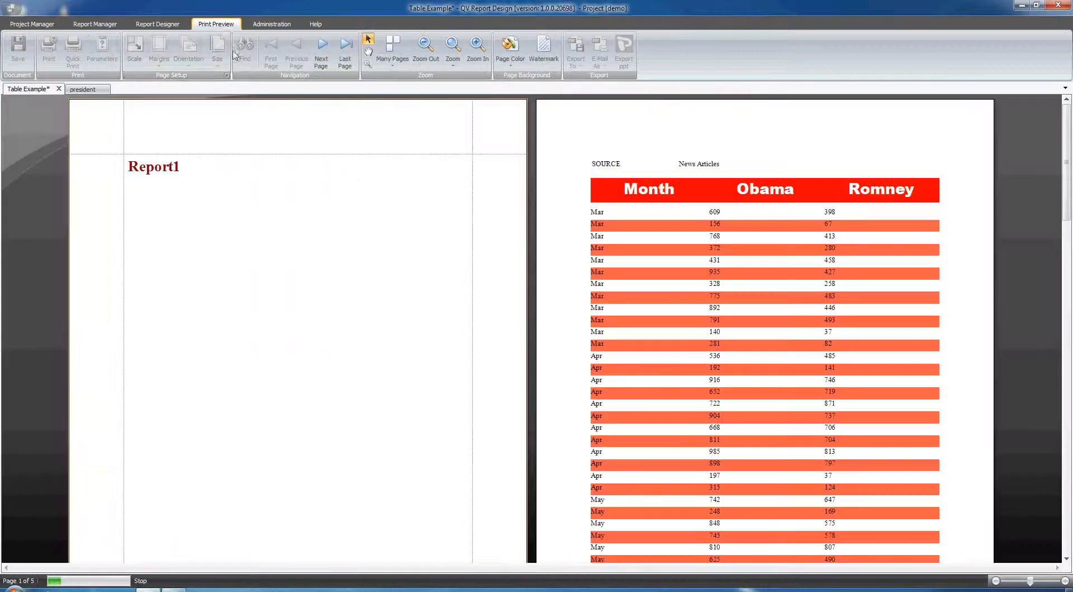
pyautogui.moveTo(1067, 130); pyautogui.dragTo(1071, 499)
pyautogui.scroll(4, 1035, 438)
pyautogui.scroll(-5, 1011, 458)
pyautogui.scroll(-6, 794, 509)
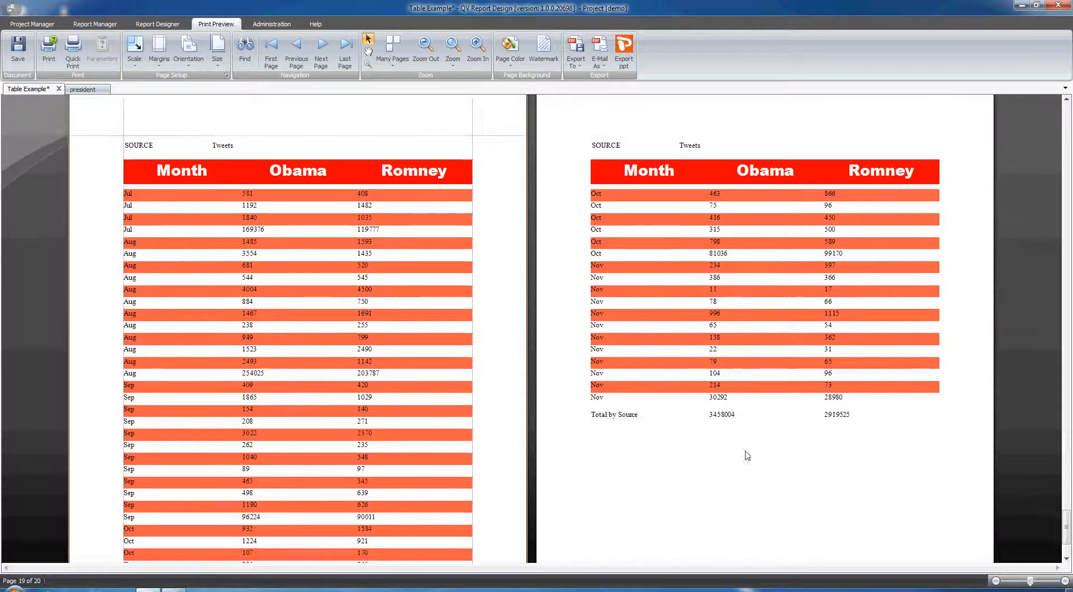
pyautogui.click(167, 25)
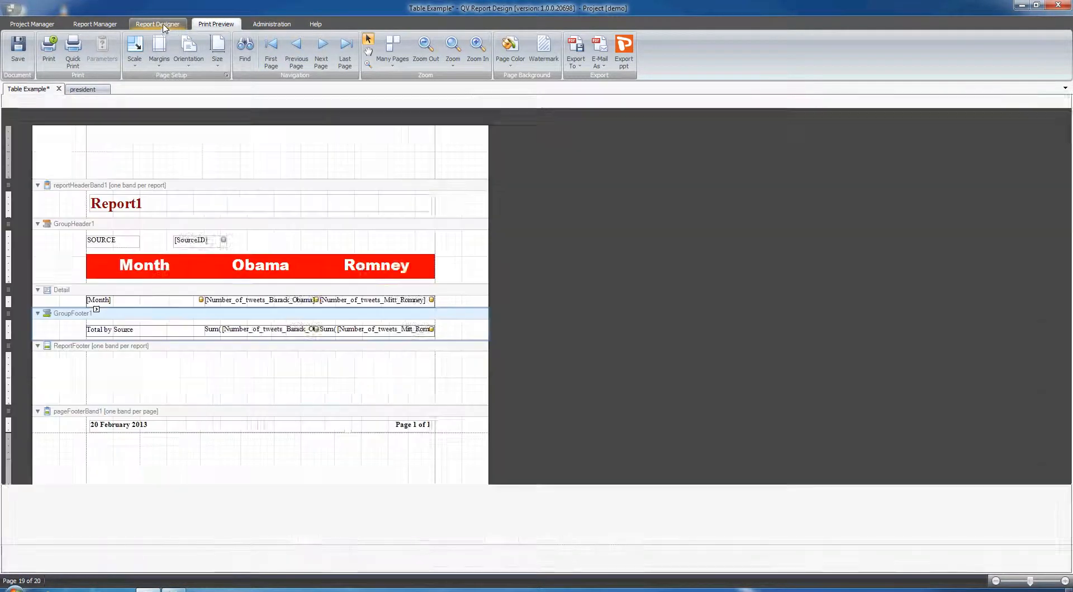
# Copy the group footer's totals table into the report footer band and position it at 0, 10.
pyautogui.click(191, 327)
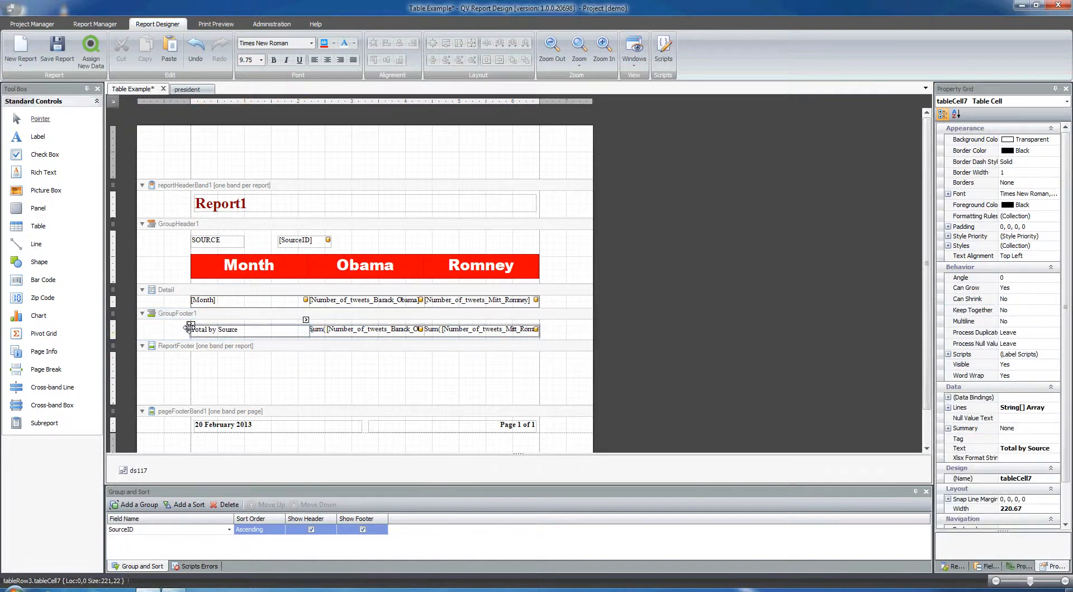
pyautogui.click(190, 326)
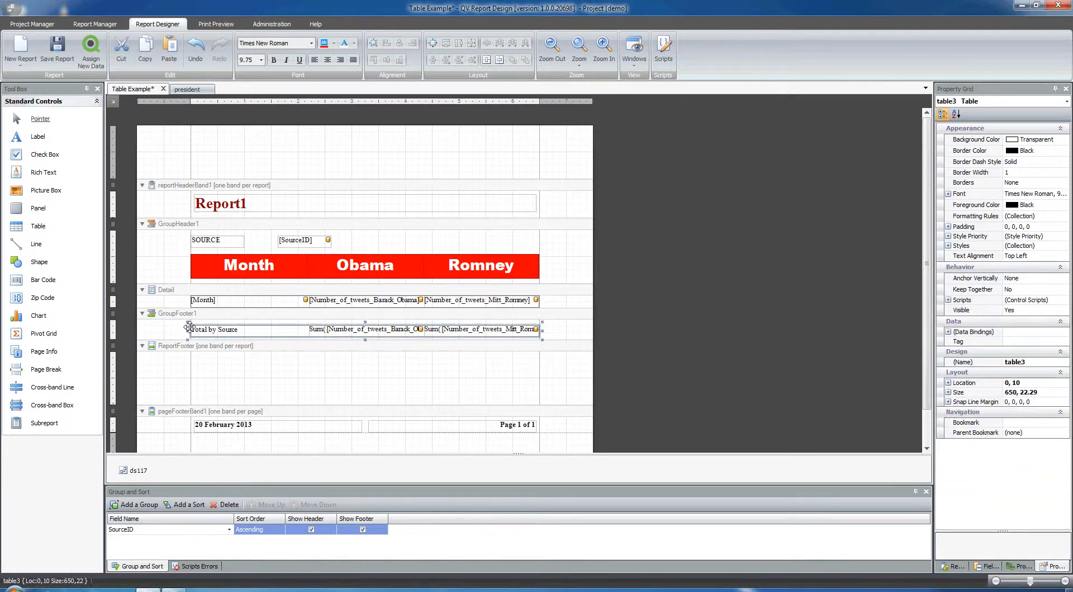
pyautogui.click(201, 360)
pyautogui.hotkey('ctrl', 'v')
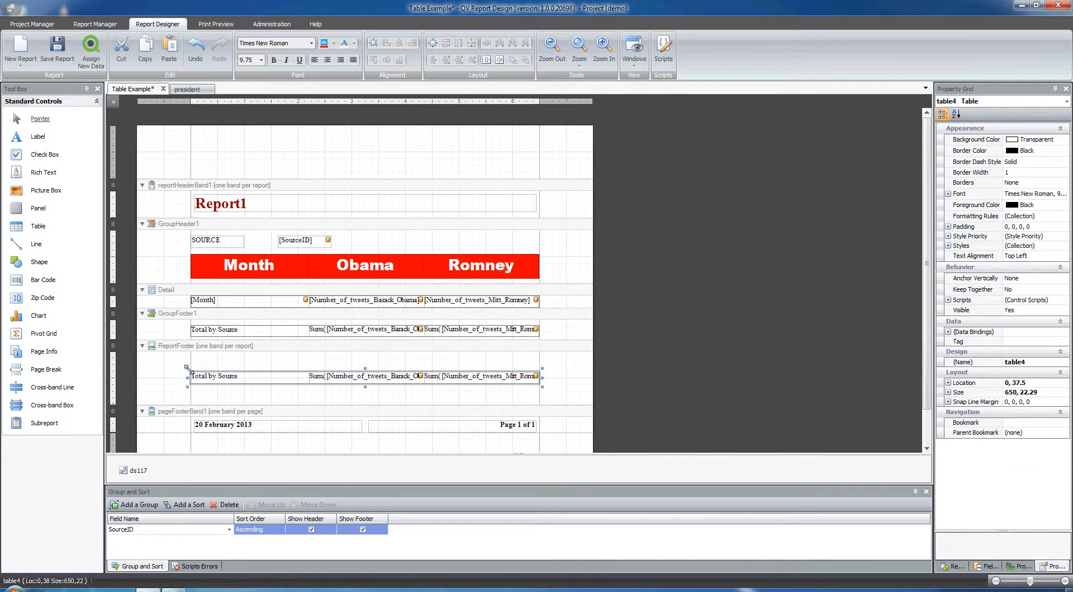
pyautogui.moveTo(191, 369); pyautogui.dragTo(193, 354)
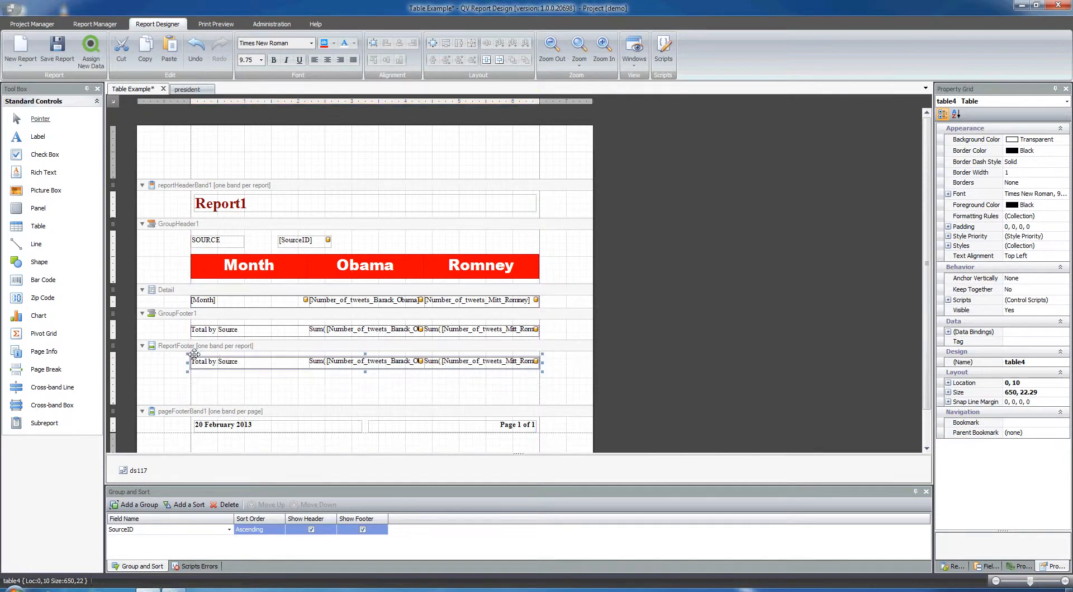
# Change the text of the first cell in the report footer's table to "Total by Report".
pyautogui.click(243, 364)
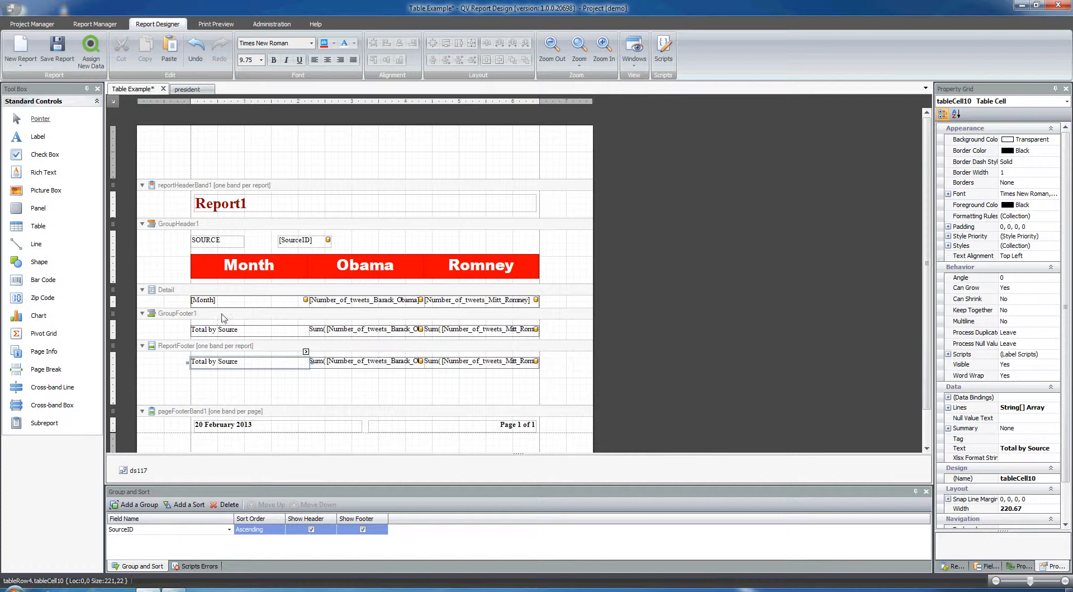
pyautogui.doubleClick(219, 364)
pyautogui.write('To')
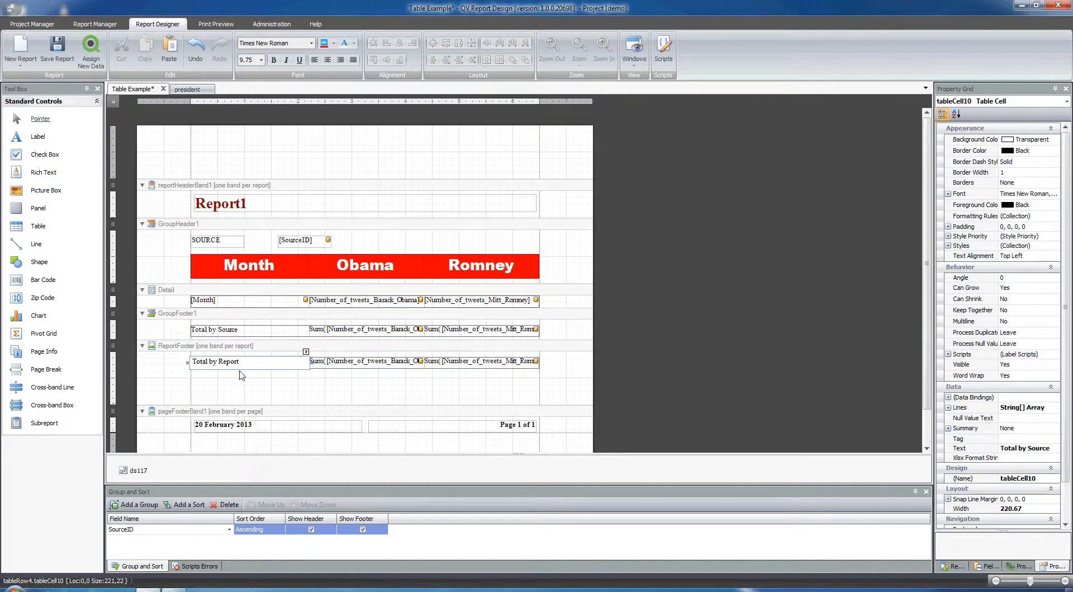
# Set the Sum summary of the report footer's Number_of_tweets_Barack_Obama cell to run per Report.
pyautogui.click(391, 362)
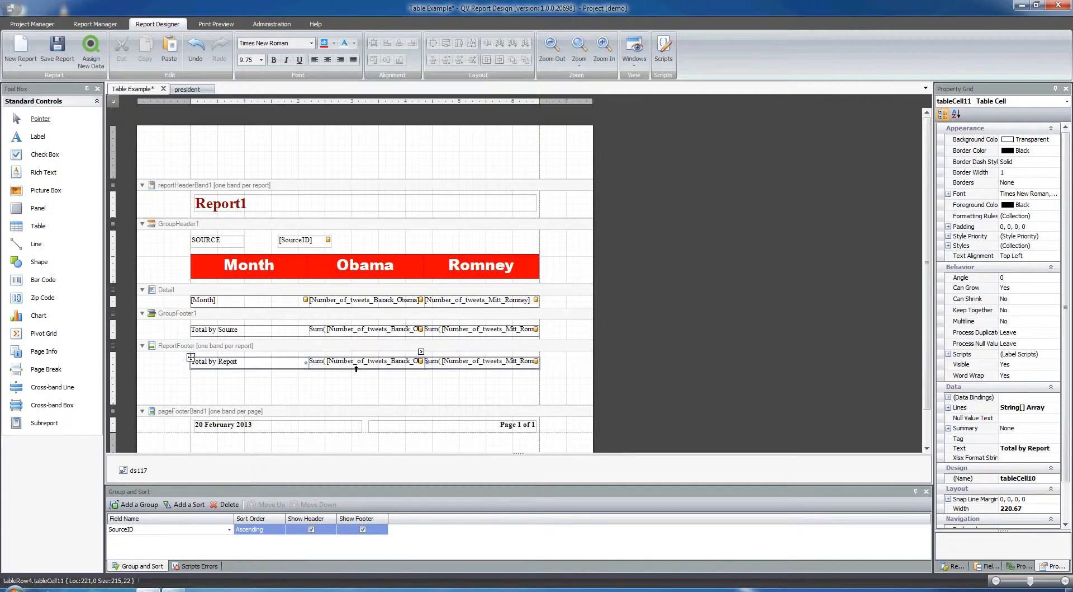
pyautogui.click(422, 351)
pyautogui.click(503, 427)
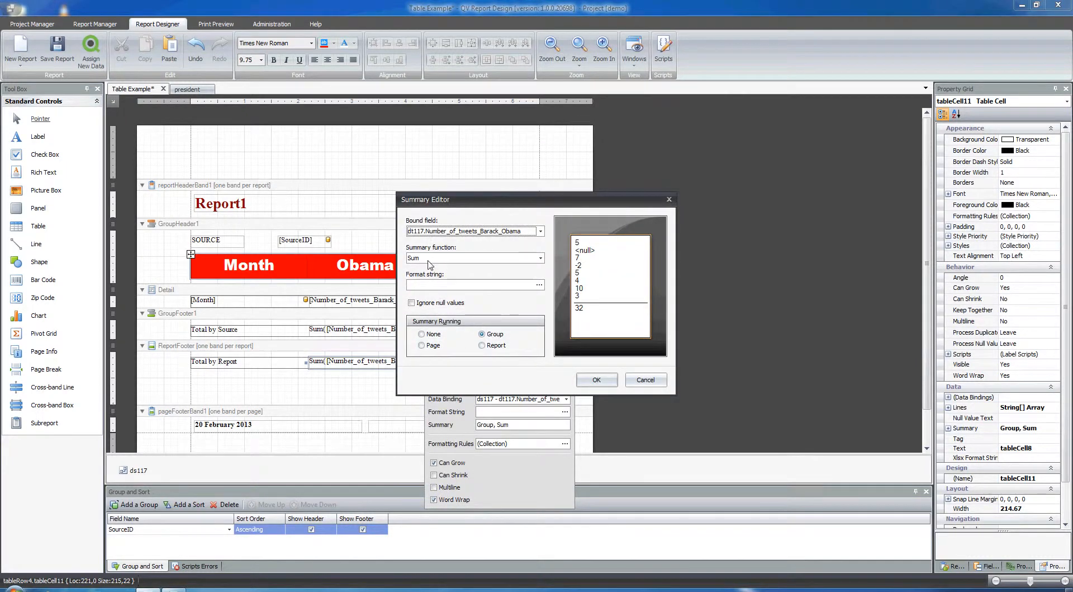
pyautogui.click(482, 345)
pyautogui.click(602, 381)
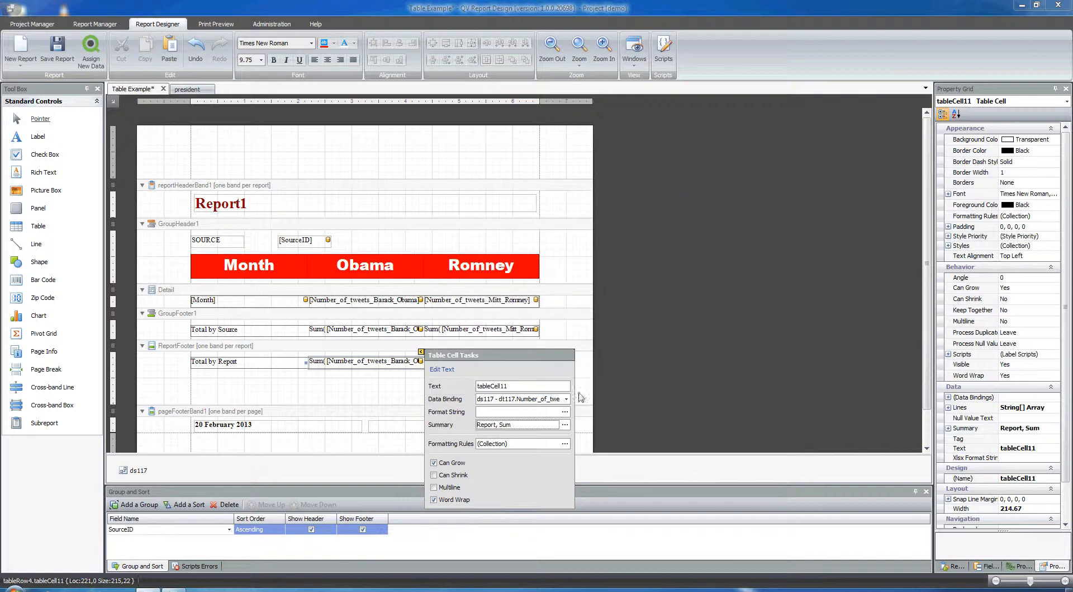
pyautogui.click(347, 398)
# Set the report footer's Number_of_tweets_Mitt_Romney Sum to run per Report and shrink the band to a height of about 37.5.
pyautogui.click(536, 361)
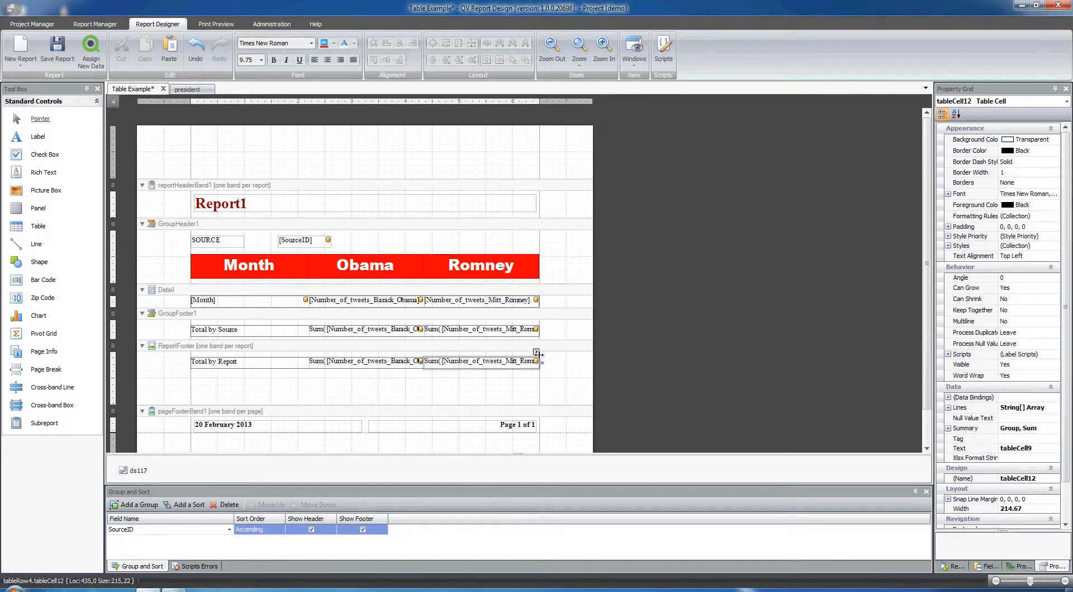
pyautogui.click(536, 351)
pyautogui.click(607, 429)
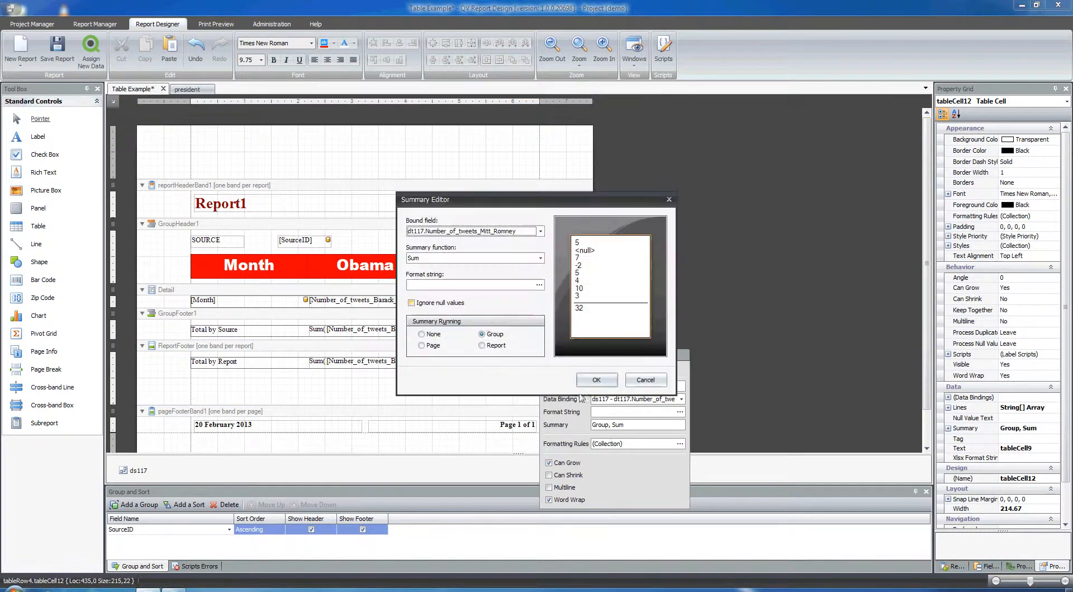
pyautogui.click(482, 344)
pyautogui.click(587, 380)
pyautogui.click(426, 404)
pyautogui.moveTo(380, 403); pyautogui.dragTo(381, 371)
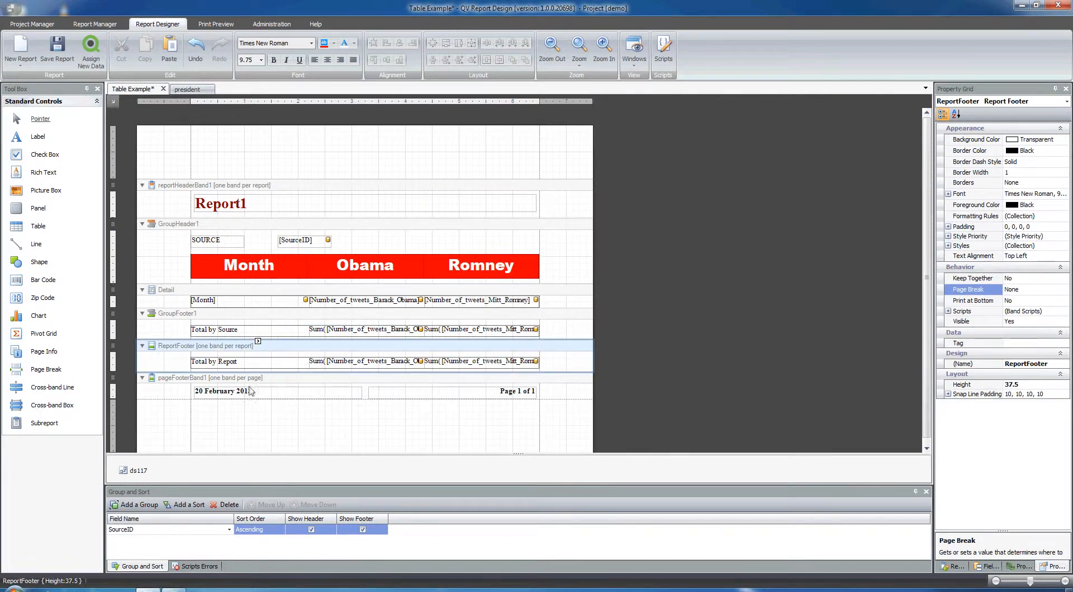
# Paste another copy of the totals table, move it into the page footer band and shift the date and page number below it.
pyautogui.click(199, 363)
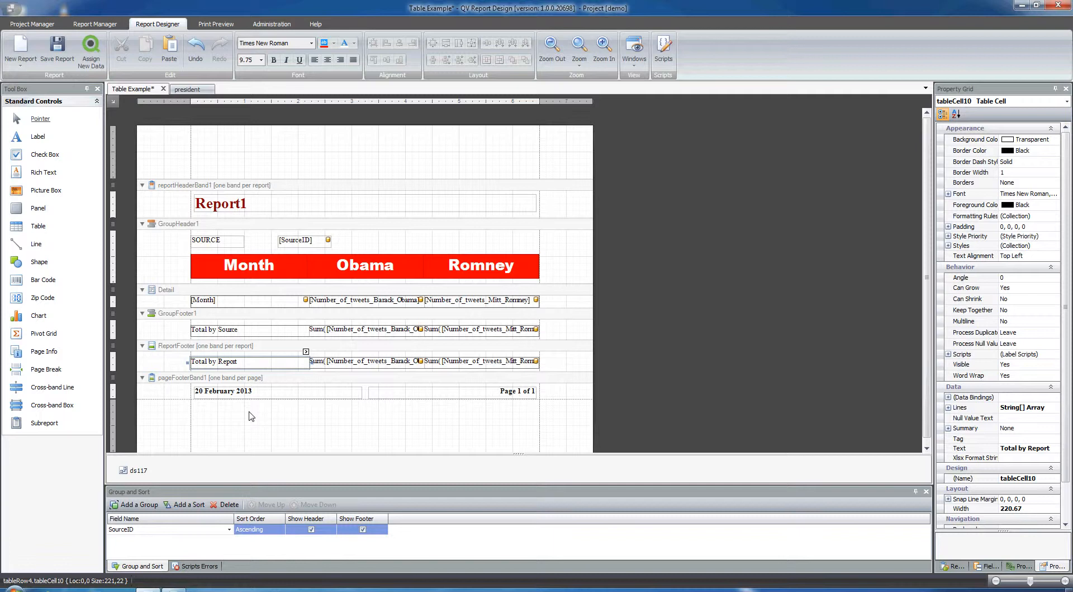
pyautogui.hotkey('ctrl', 'v')
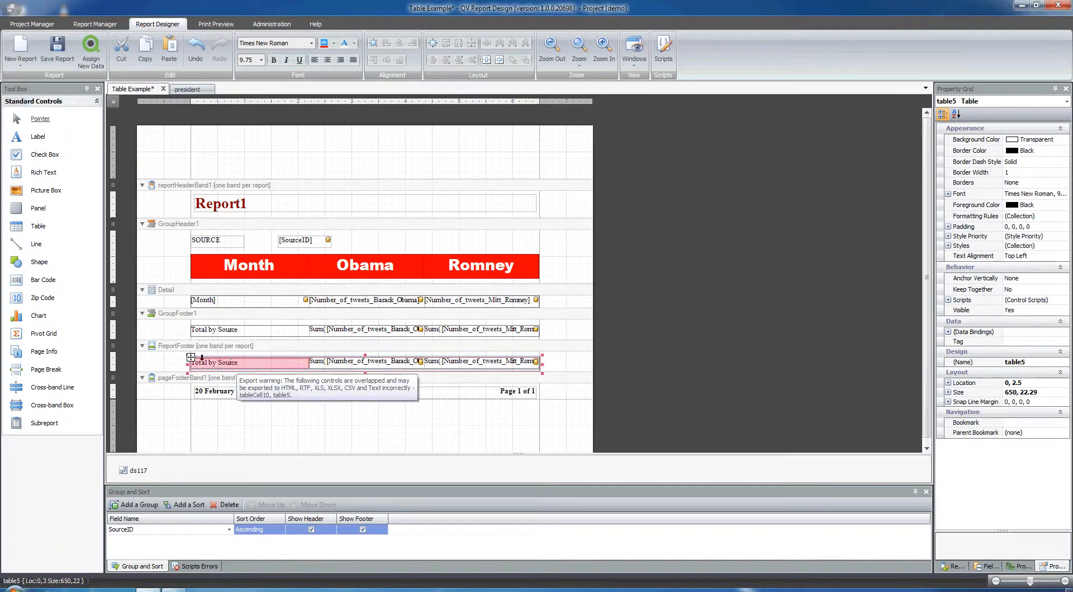
pyautogui.moveTo(190, 356); pyautogui.dragTo(211, 435)
pyautogui.moveTo(385, 388); pyautogui.dragTo(385, 429)
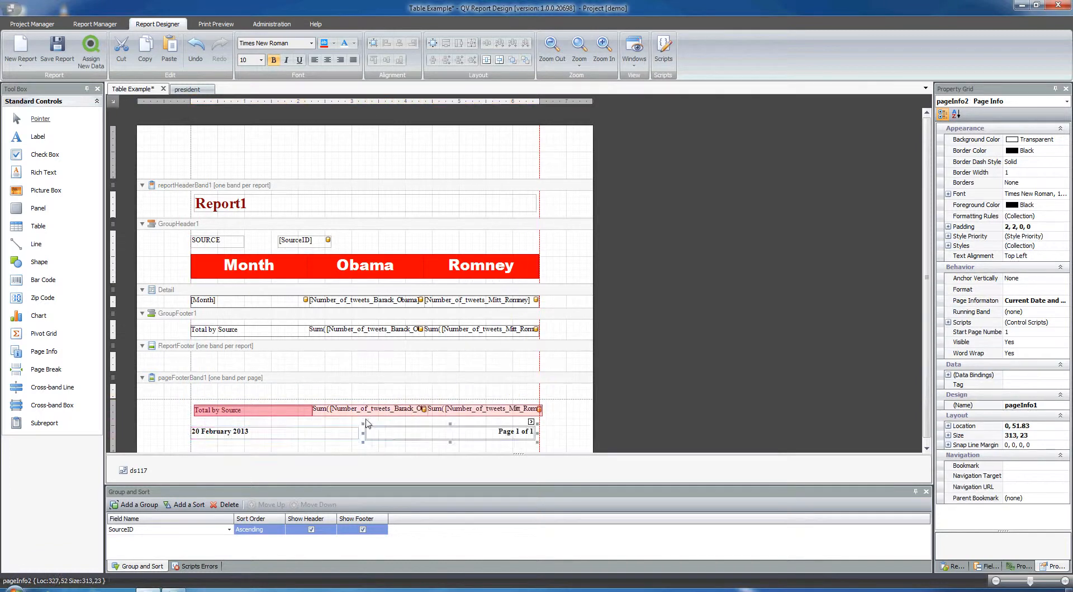
# Position the Total by Source table at 0, 10 in the page footer and move the Total by Report table back into the report footer.
pyautogui.click(194, 407)
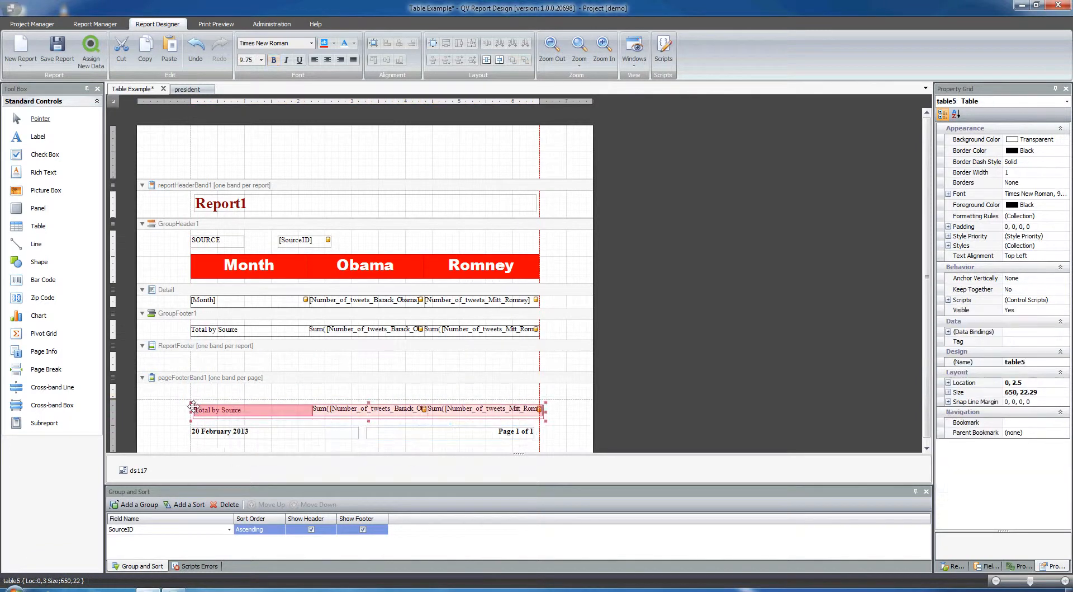
pyautogui.moveTo(192, 390); pyautogui.dragTo(191, 391)
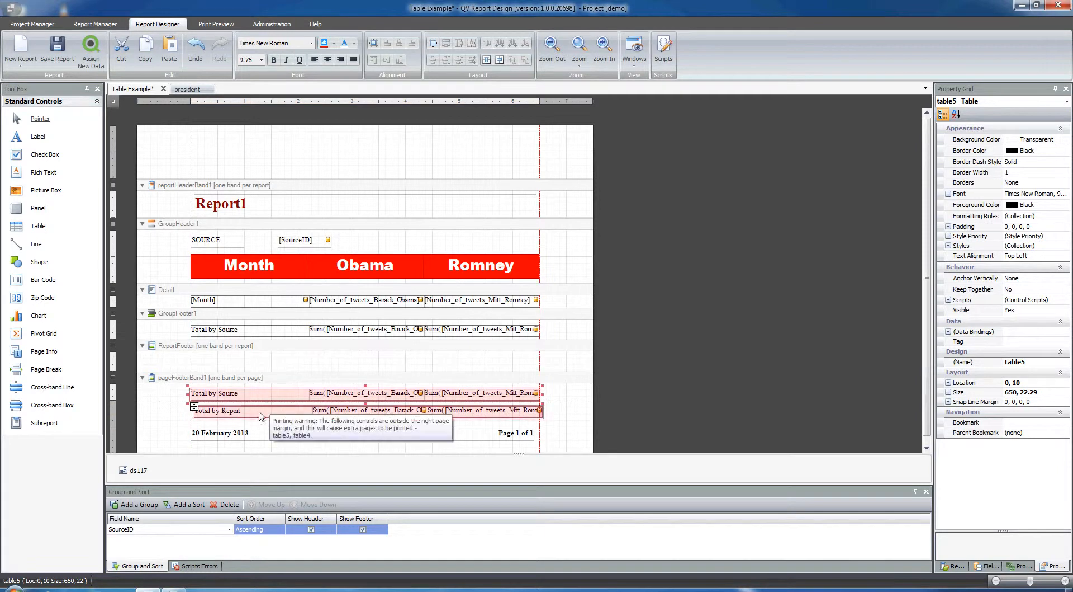
pyautogui.click(197, 410)
pyautogui.moveTo(194, 407); pyautogui.dragTo(193, 358)
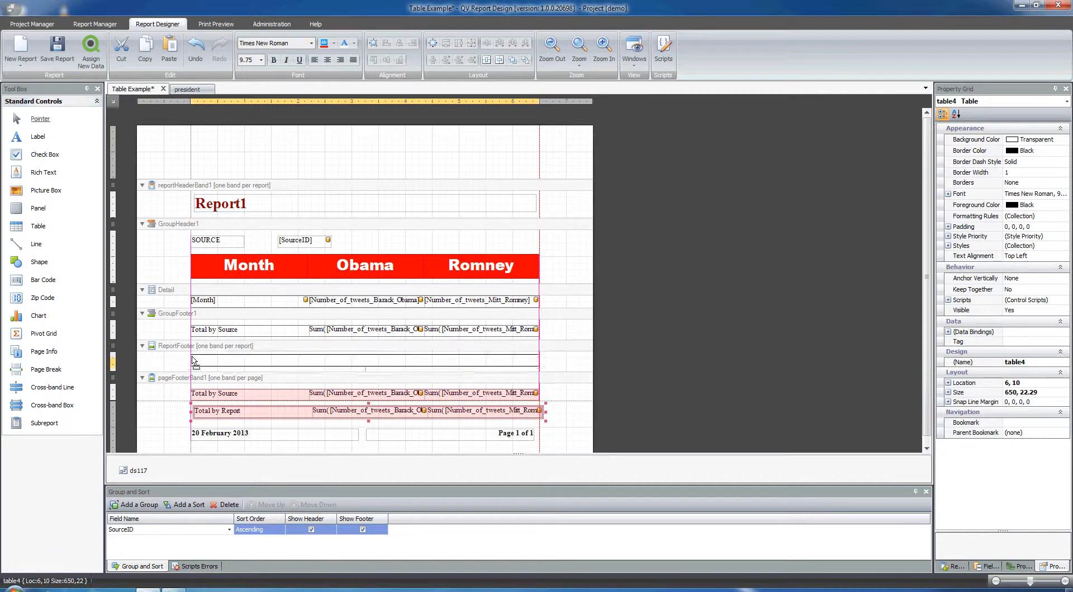
# Change the text of the first cell in the page footer's table to "Total by Page".
pyautogui.click(227, 397)
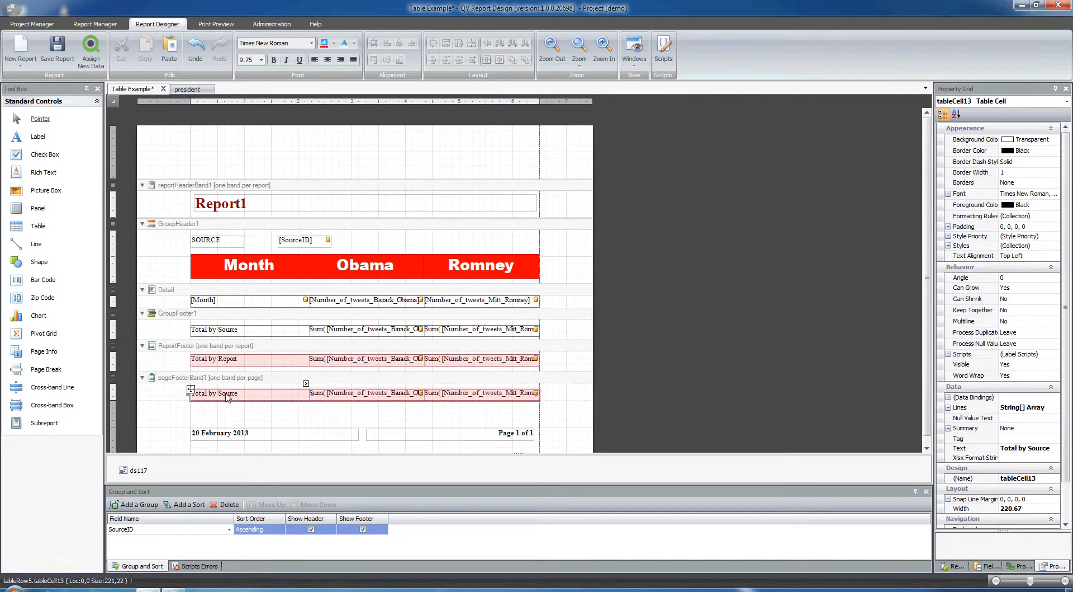
pyautogui.write('To')
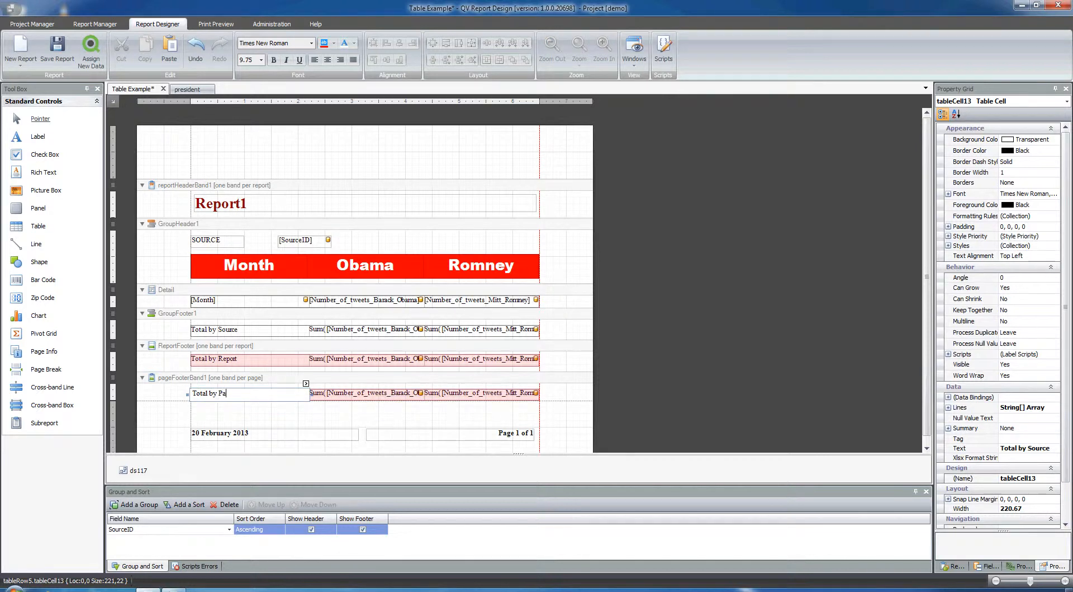
# Set the Sum summary of the page footer's Number_of_tweets_Barack_Obama cell to run per Page.
pyautogui.click(398, 394)
pyautogui.click(422, 387)
pyautogui.click(423, 391)
pyautogui.click(422, 390)
pyautogui.click(424, 386)
pyautogui.click(421, 383)
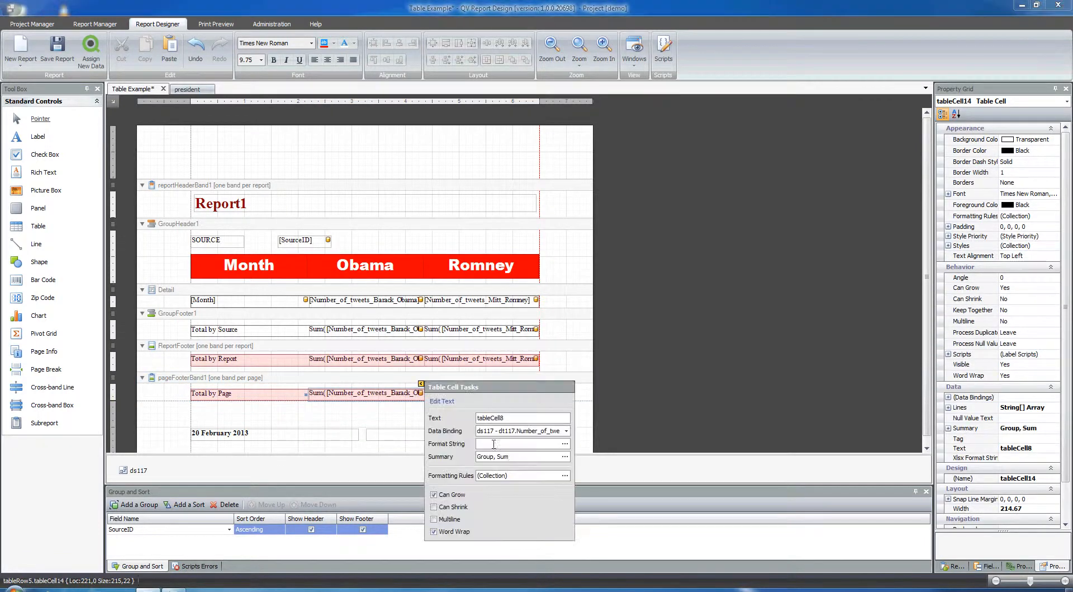
pyautogui.click(566, 456)
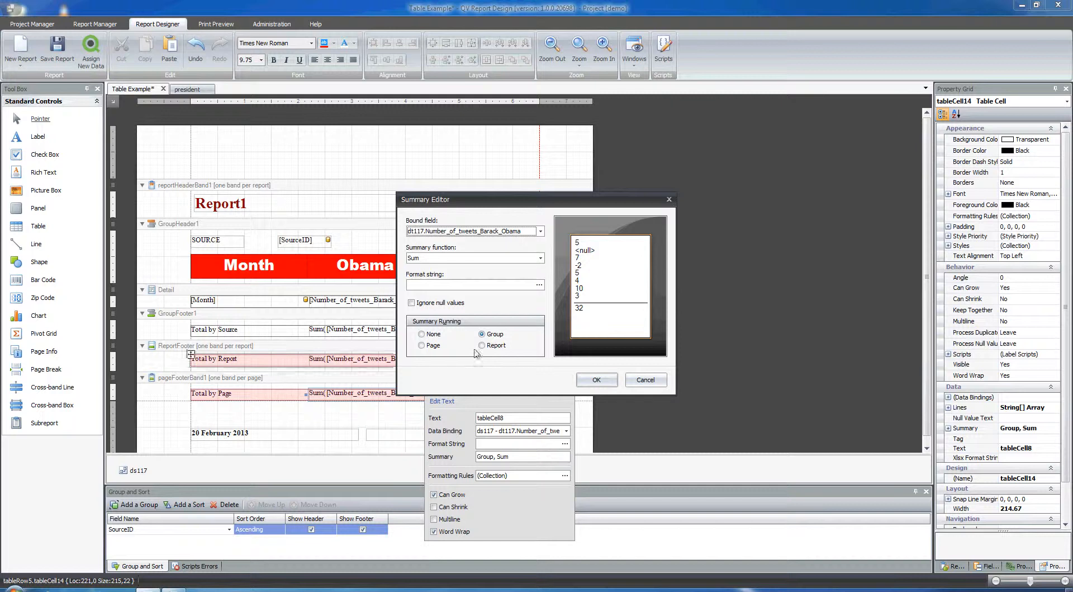
pyautogui.click(430, 344)
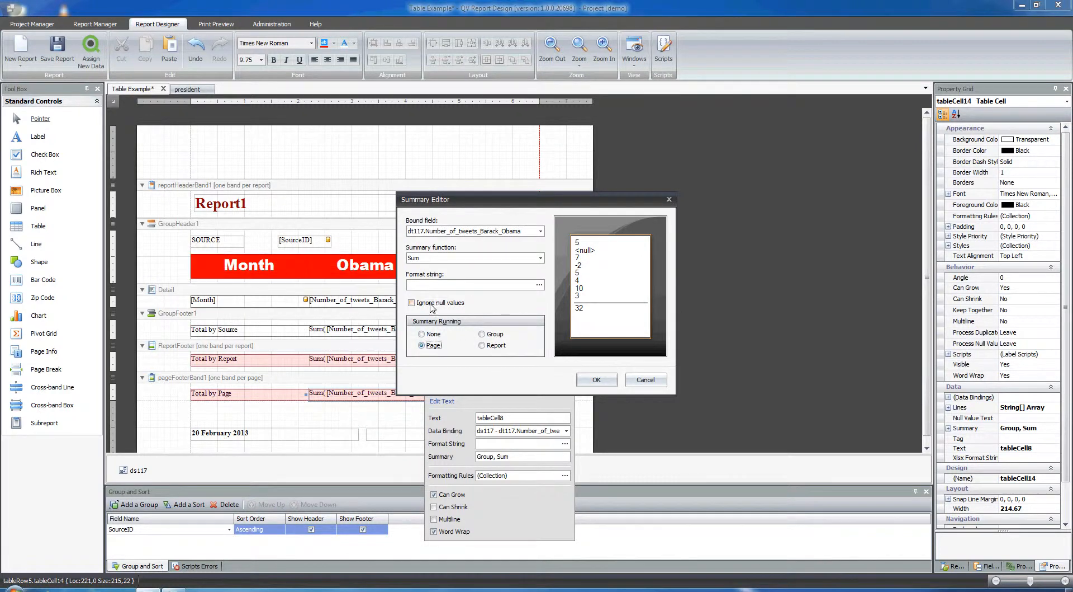
pyautogui.click(597, 379)
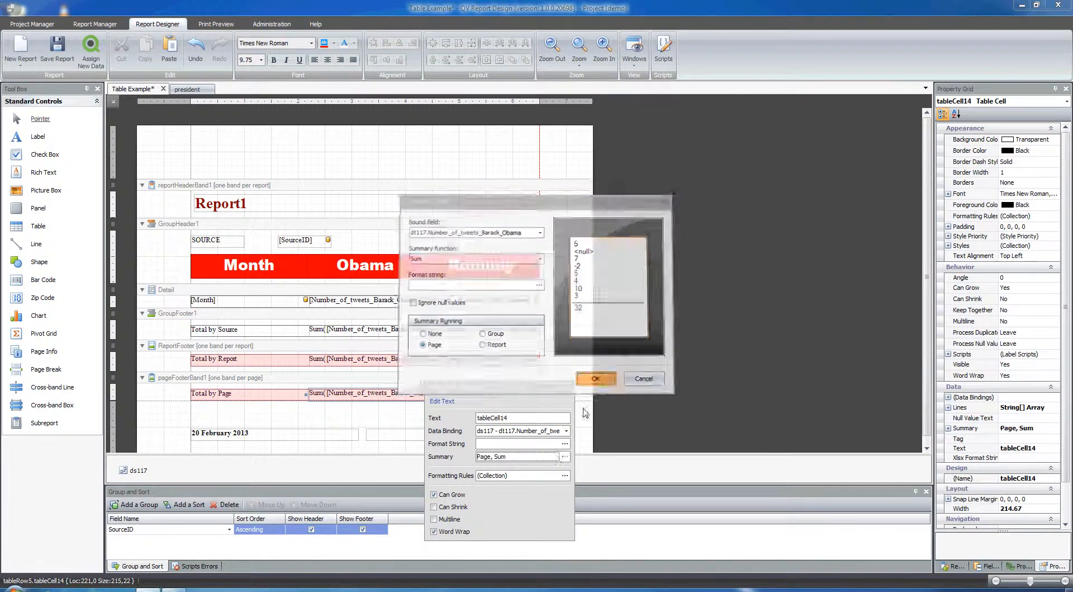
pyautogui.click(372, 435)
# Set the Sum summary of the page footer's Number_of_tweets_Mitt_Romney cell to run per Page.
pyautogui.click(452, 395)
pyautogui.click(536, 384)
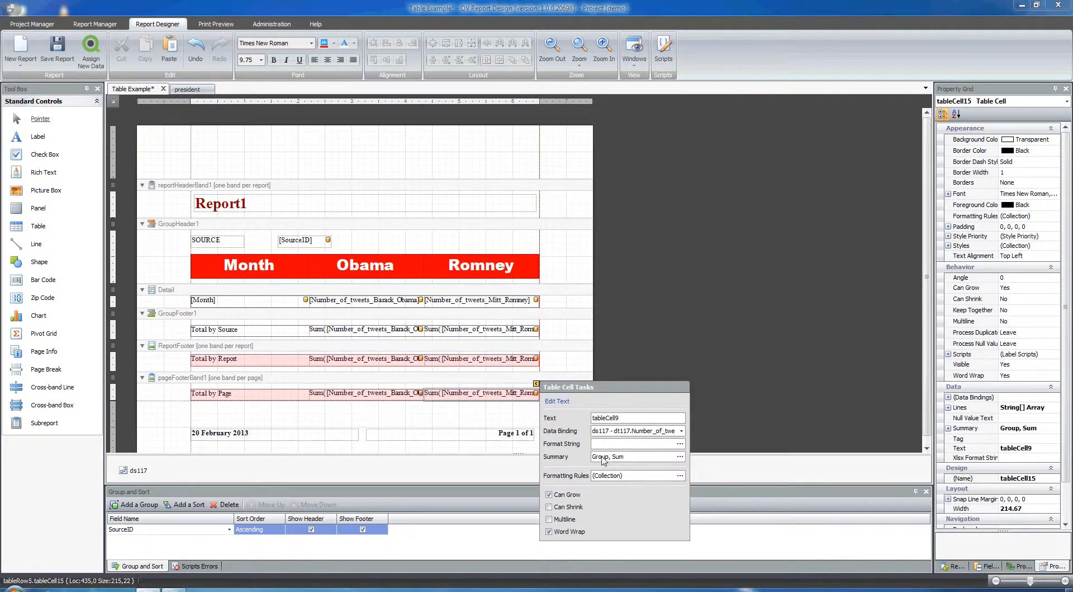
pyautogui.click(602, 457)
pyautogui.click(424, 346)
pyautogui.click(596, 379)
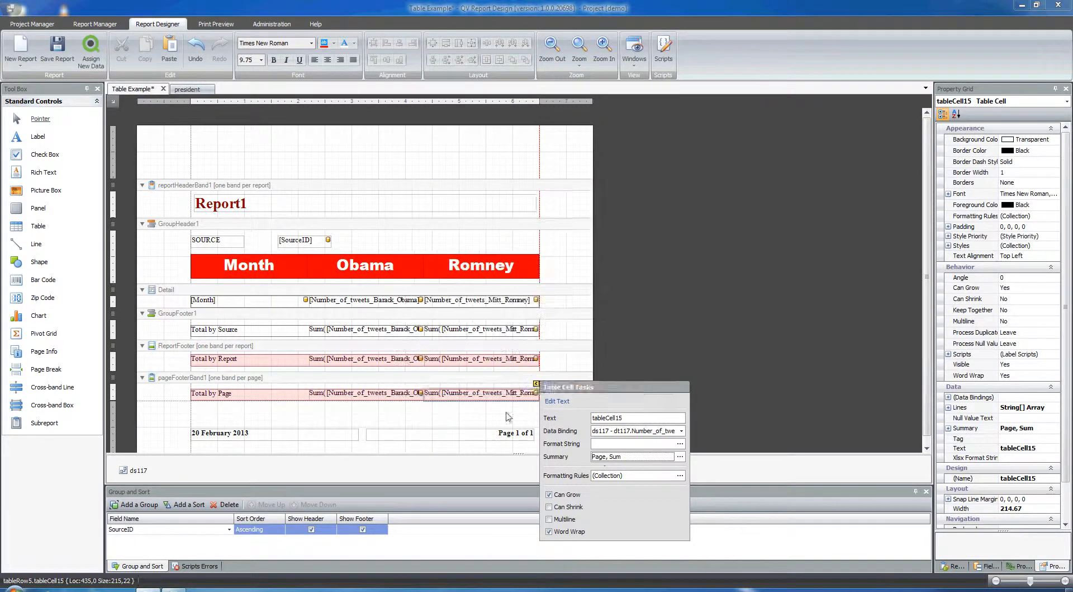
pyautogui.click(455, 430)
# Preview the report and check the source, report and page totals on the last pages, returning to the design view.
pyautogui.click(211, 26)
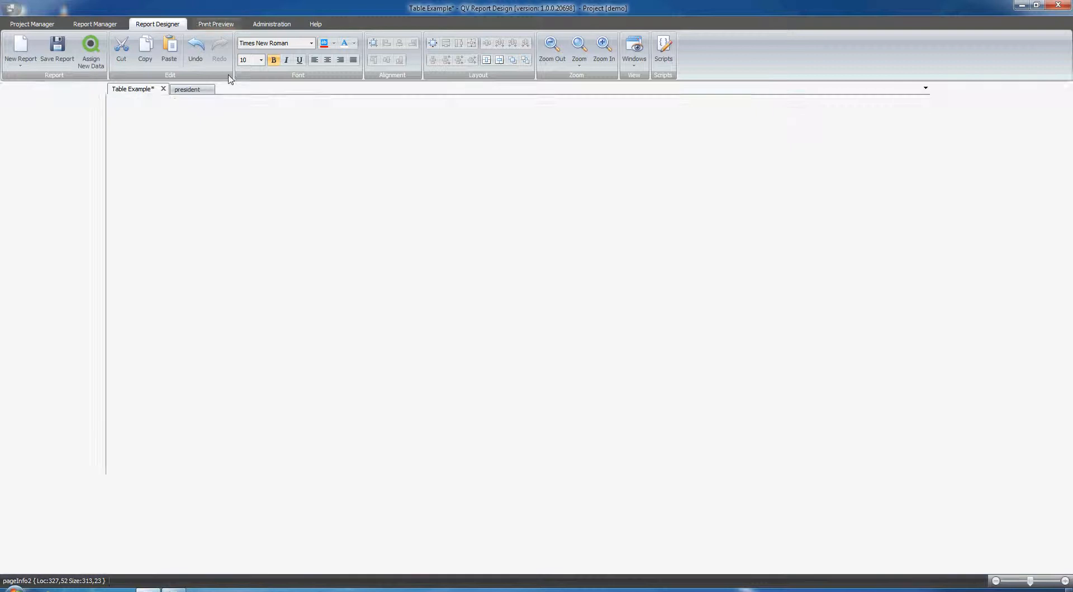
pyautogui.moveTo(1067, 128); pyautogui.dragTo(1067, 556)
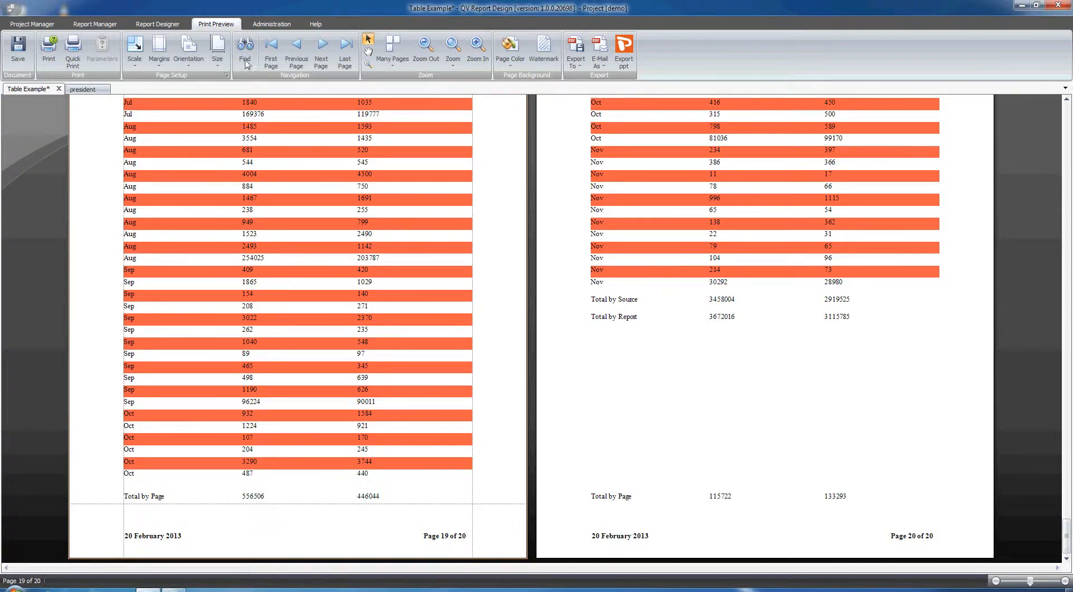
pyautogui.click(158, 24)
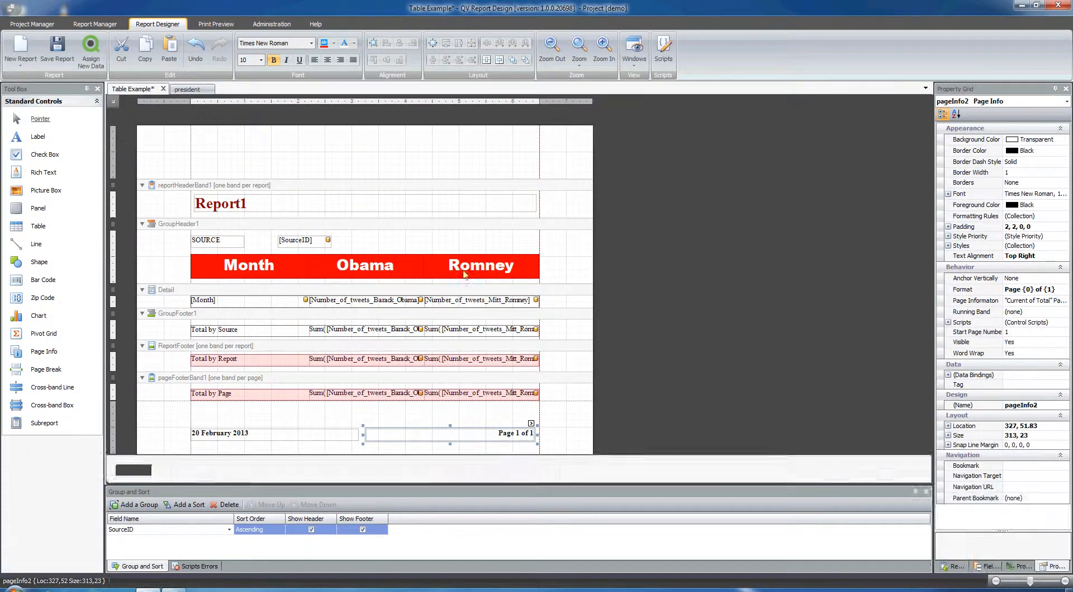